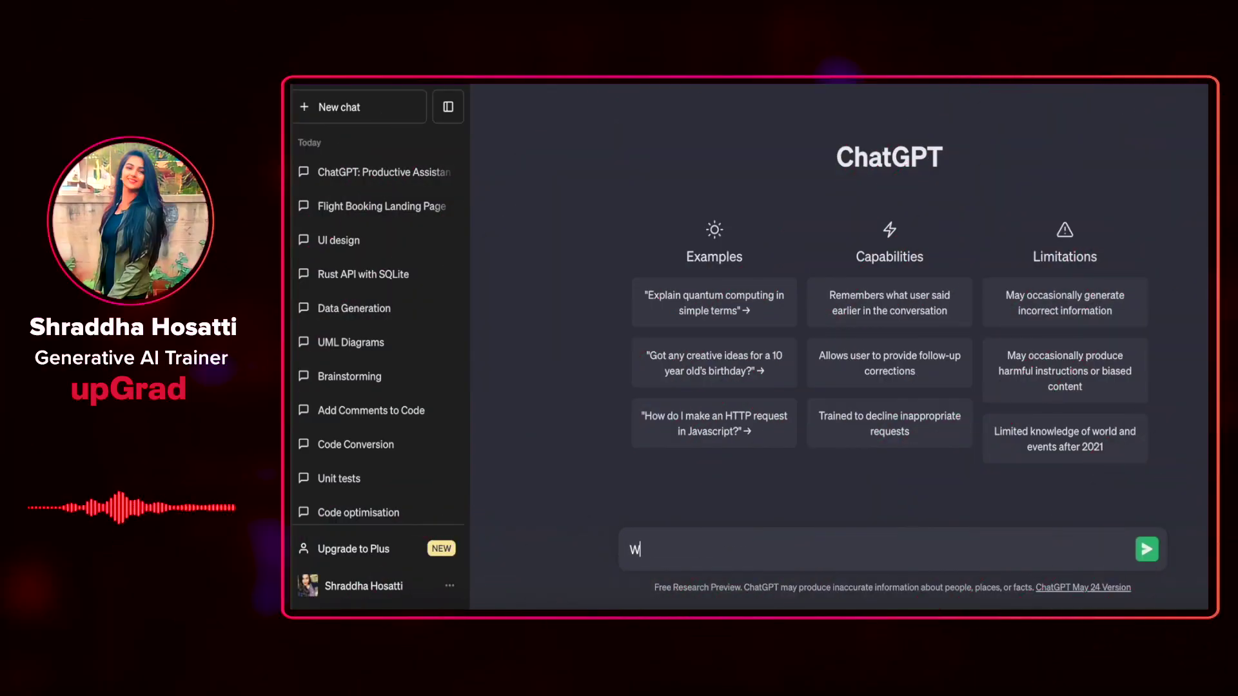
# Ask 'What are the top 5 books on Java?' and scroll through the five recommended titles.
pyautogui.write(' top 5 books o')
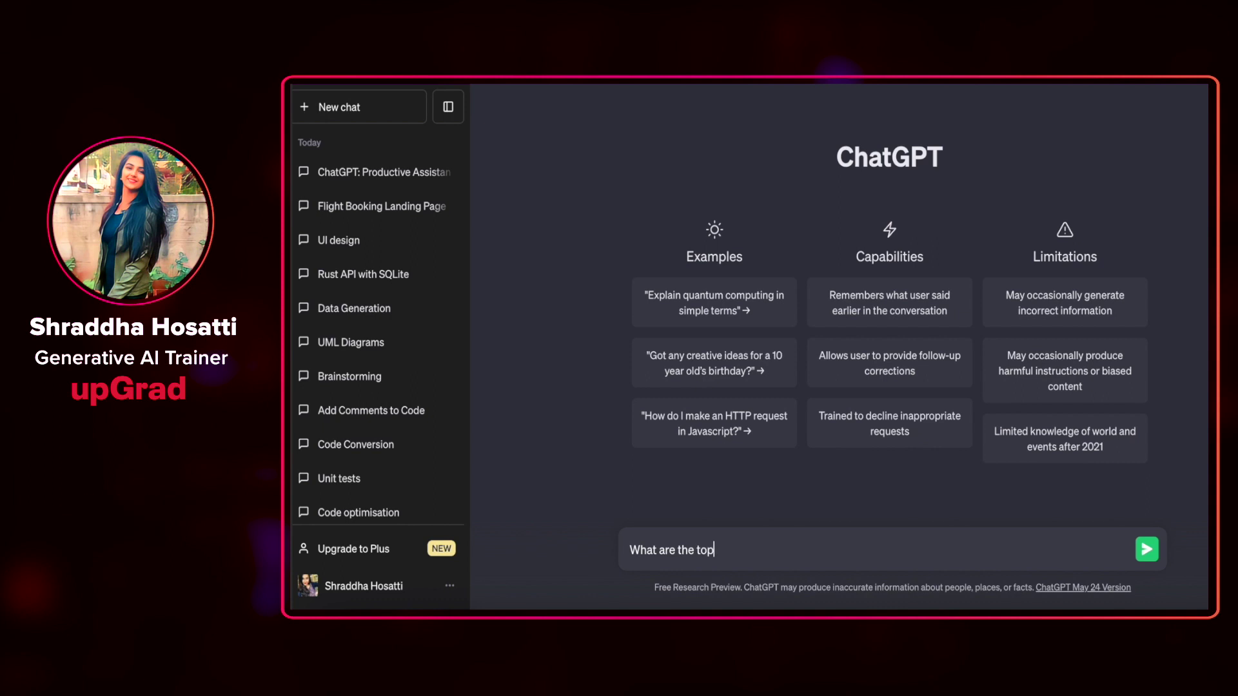
pyautogui.write('n Java?')
pyautogui.press('Return')
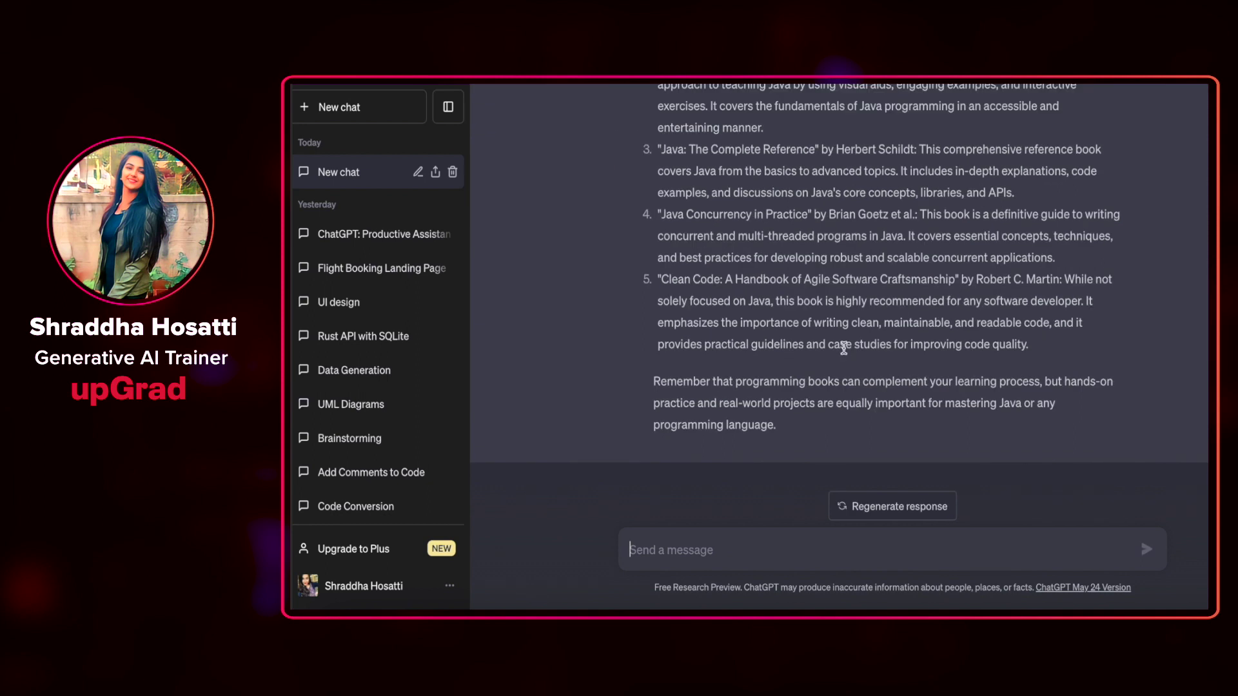
pyautogui.scroll(4, 844, 348)
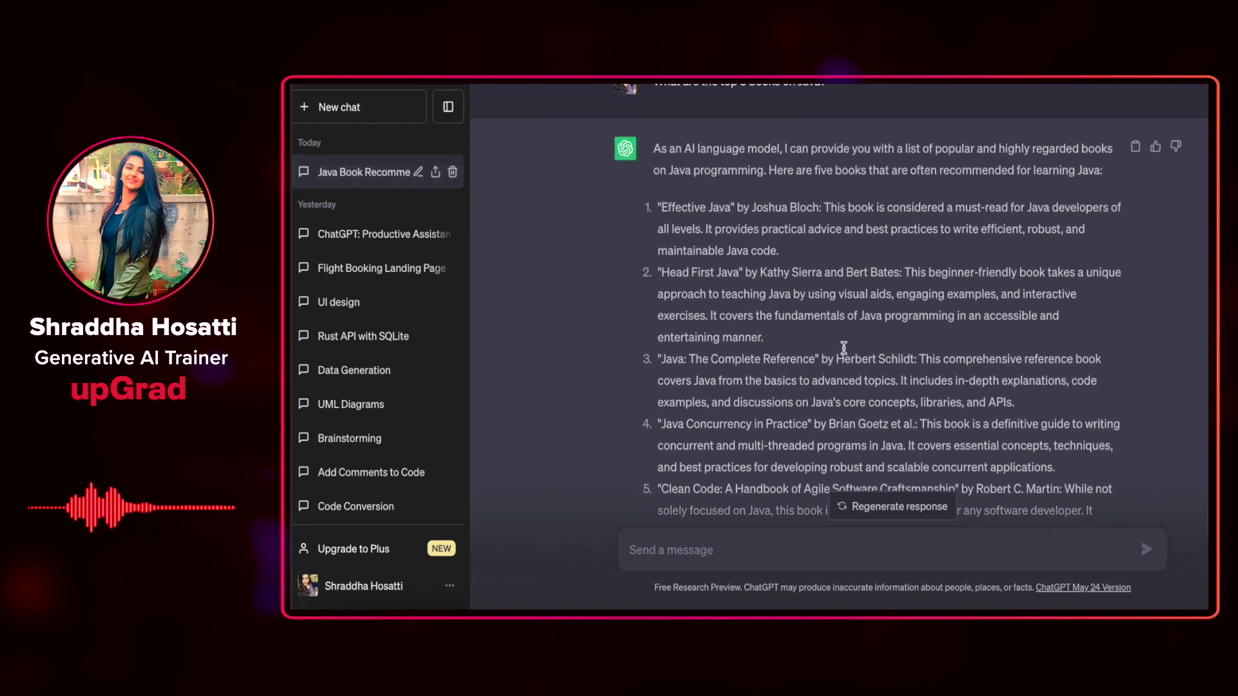
pyautogui.scroll(1, 843, 349)
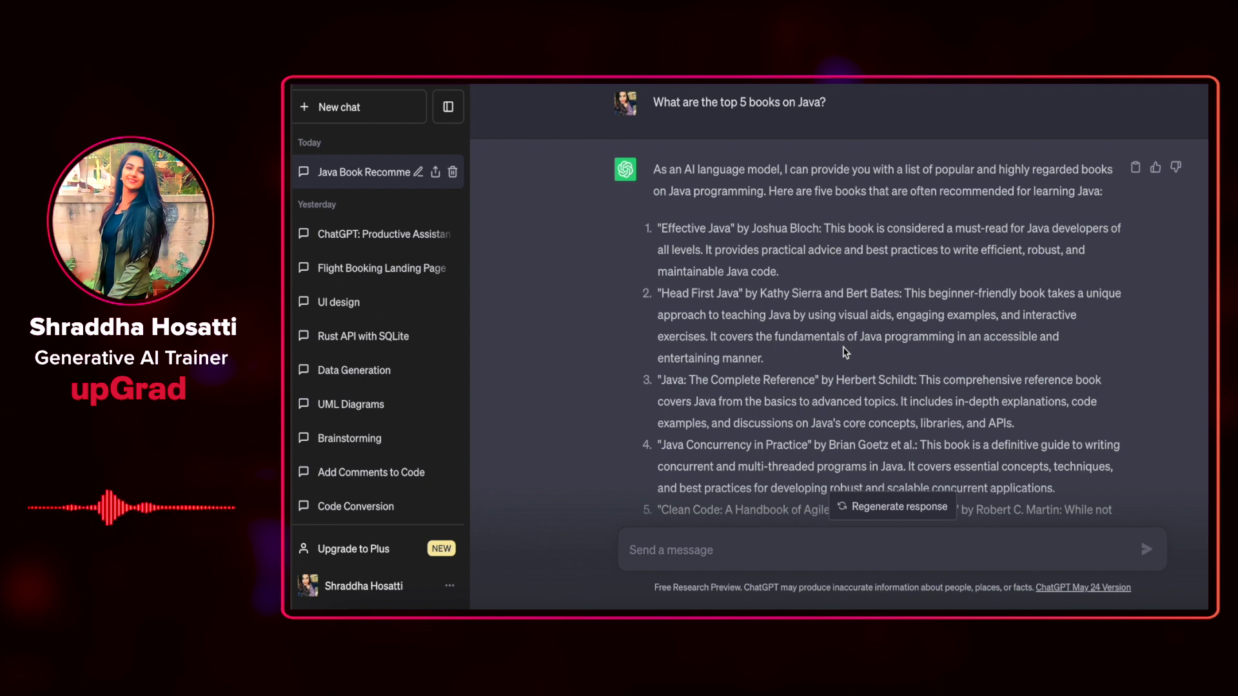
pyautogui.scroll(-2, 845, 351)
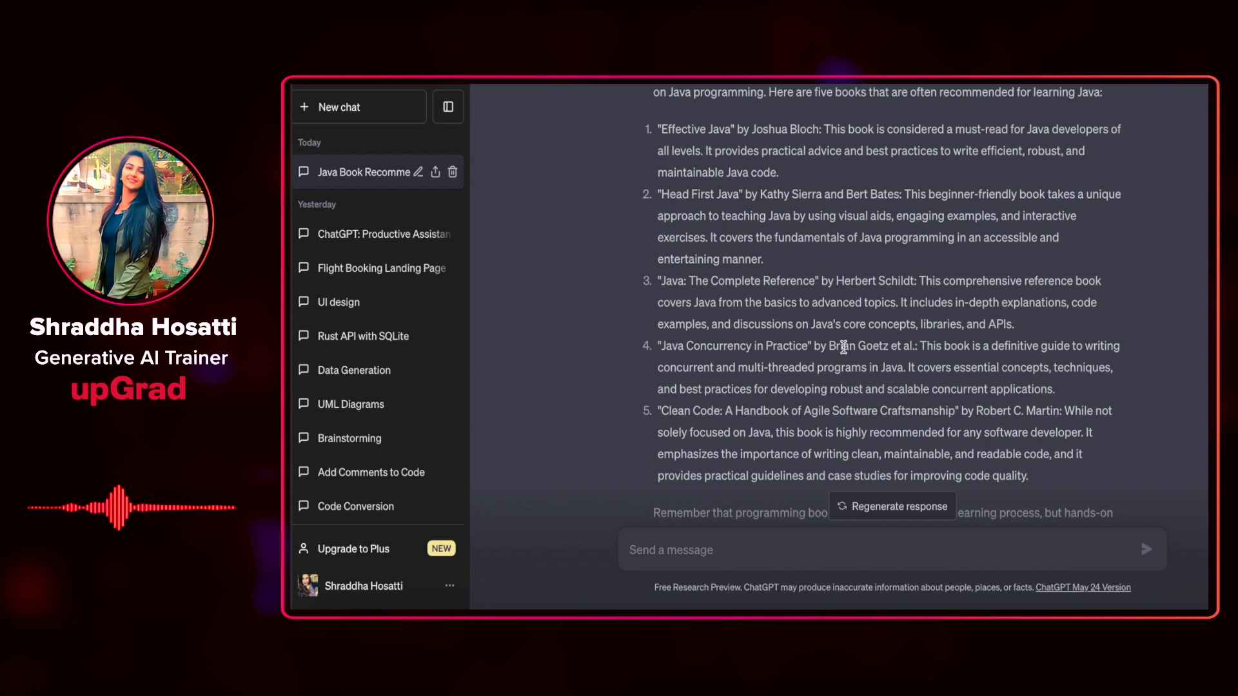
pyautogui.scroll(-1, 843, 349)
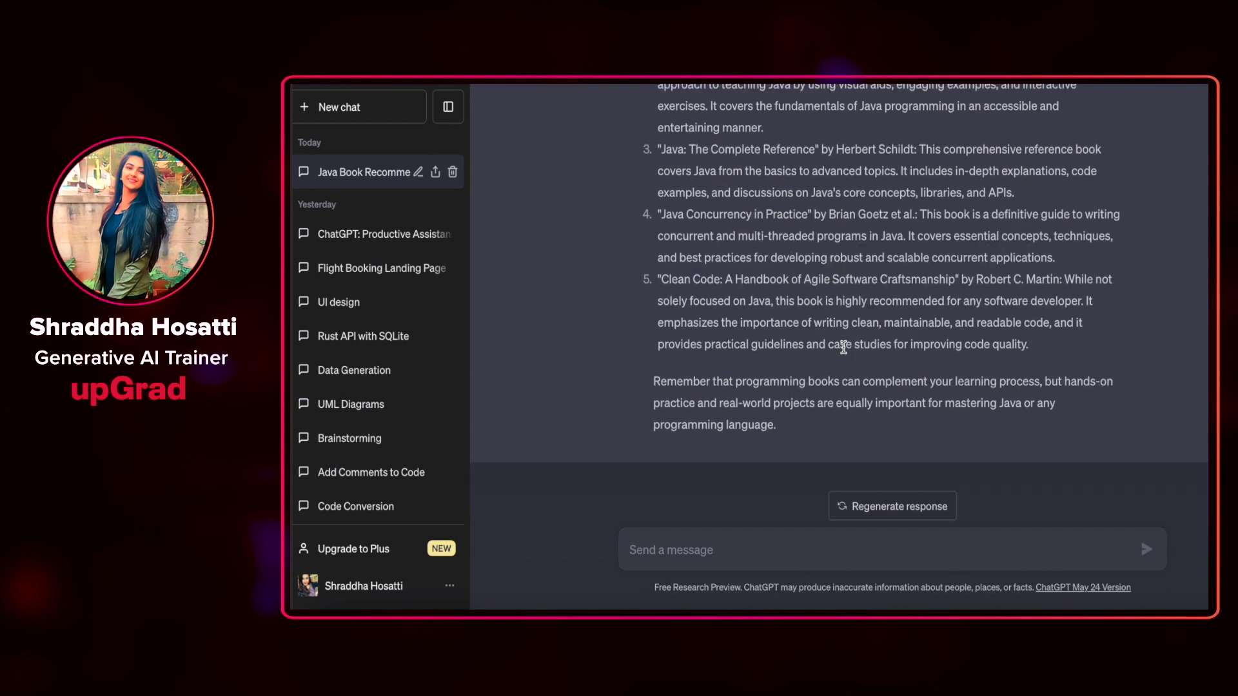
pyautogui.scroll(1, 845, 350)
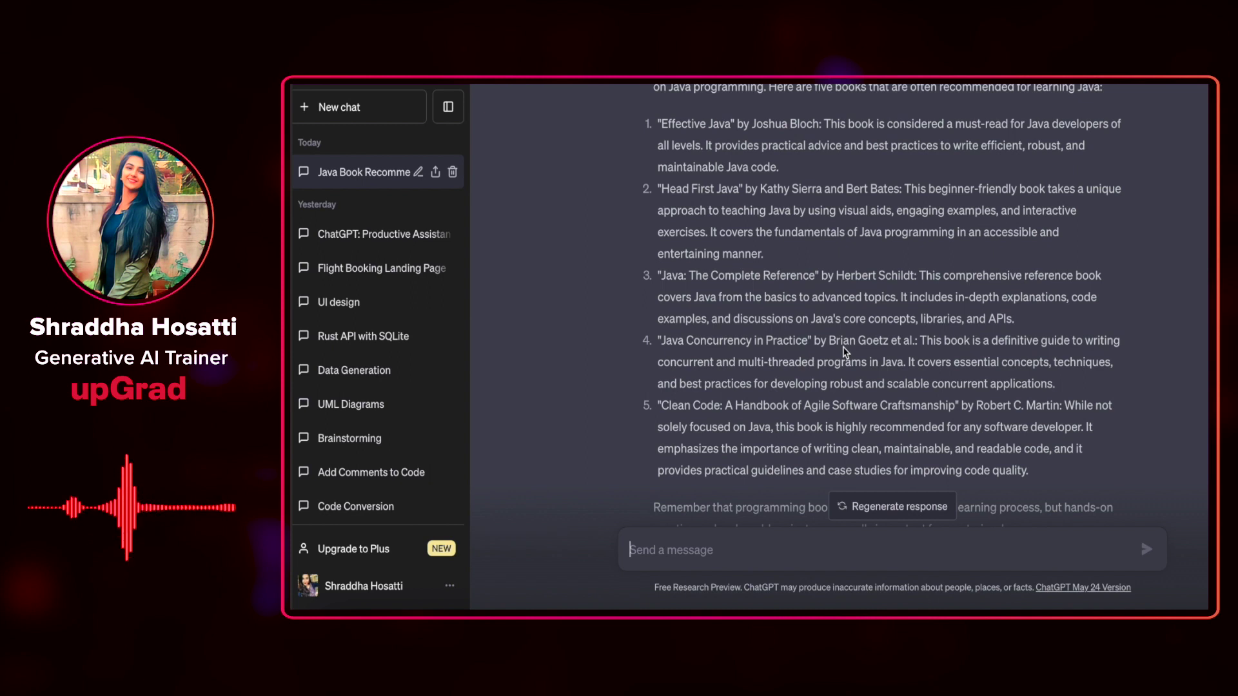
pyautogui.scroll(-2, 844, 350)
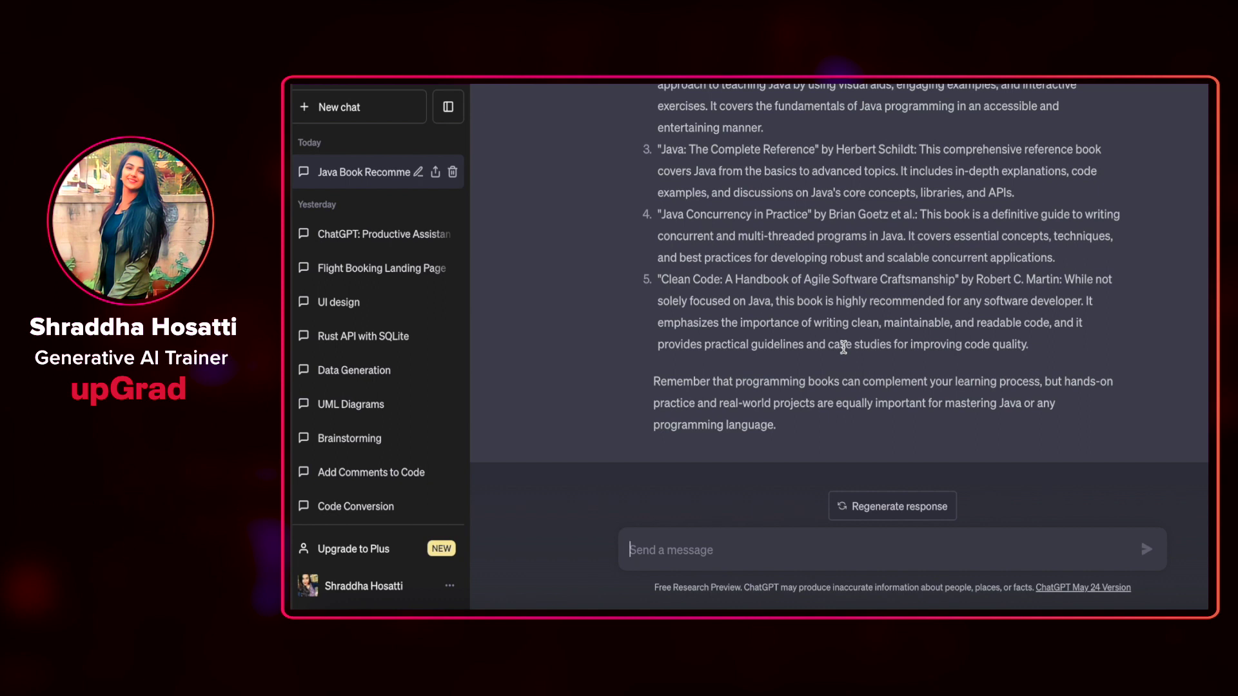
pyautogui.scroll(1, 844, 348)
pyautogui.scroll(2, 844, 349)
pyautogui.scroll(-3, 843, 347)
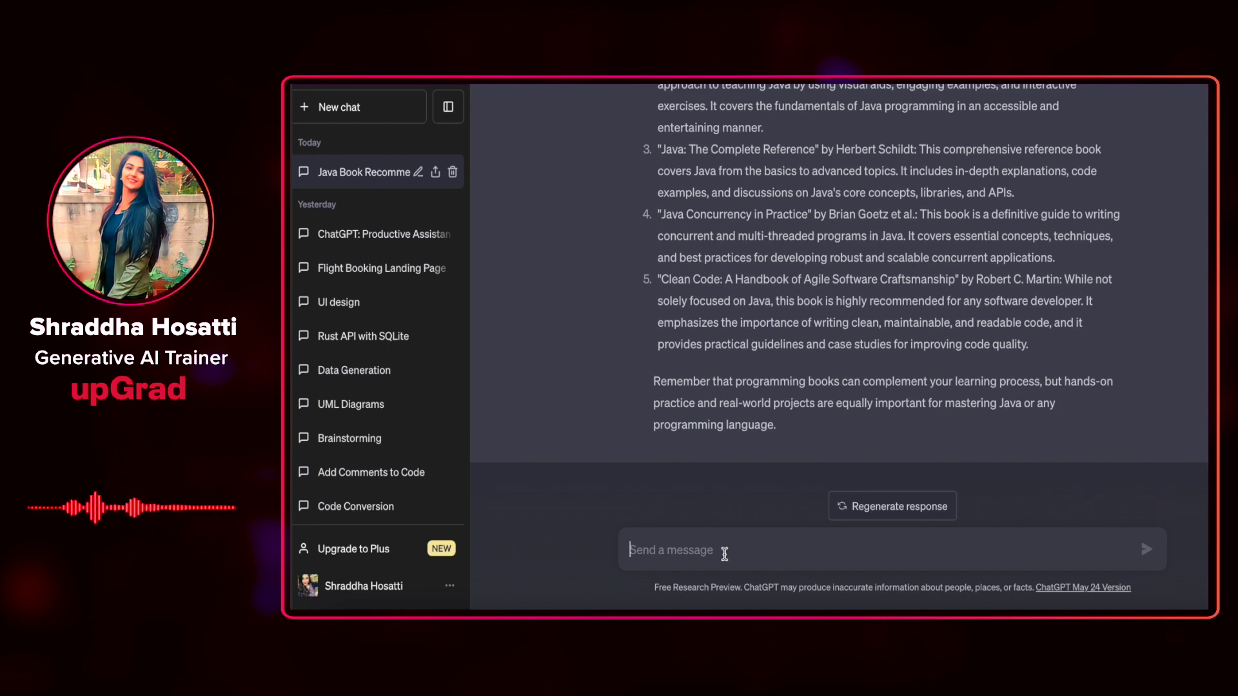
# Send the follow-up 'Tell me some key takeaways from the book Head First Java'.
pyautogui.write('Tell me some')
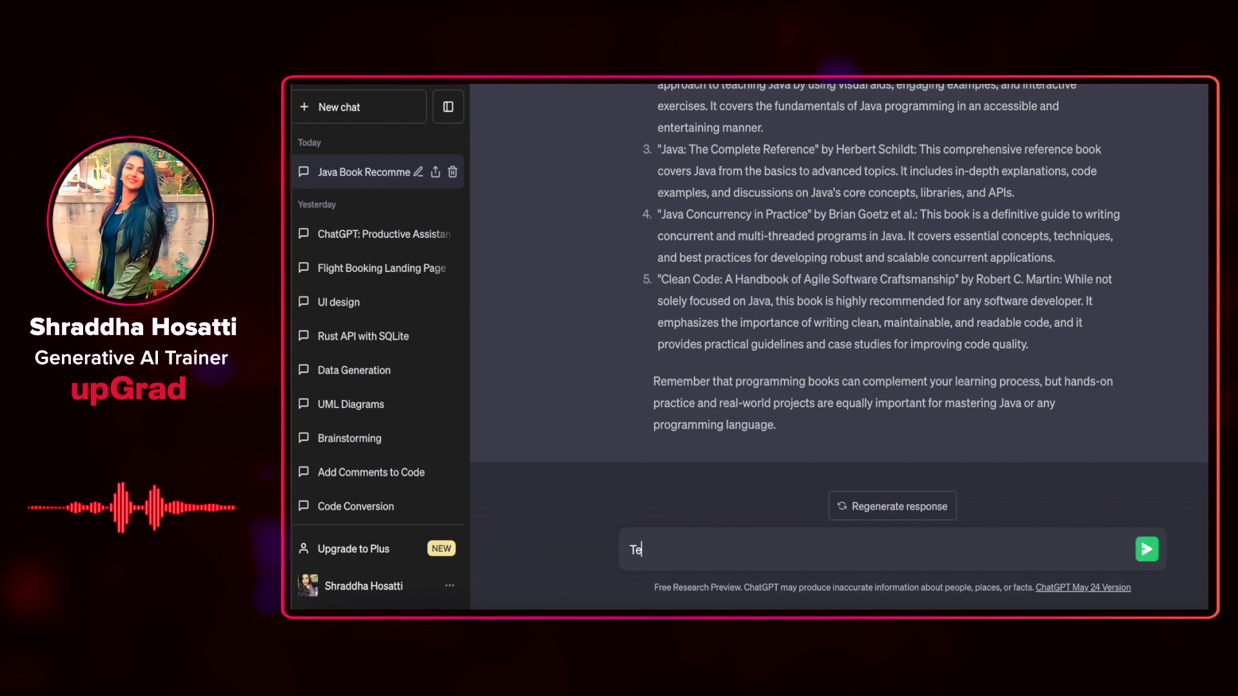
pyautogui.write(' key takeawy')
pyautogui.press('BackSpace')
pyautogui.write('ays from the book Head First Java')
pyautogui.press('Return')
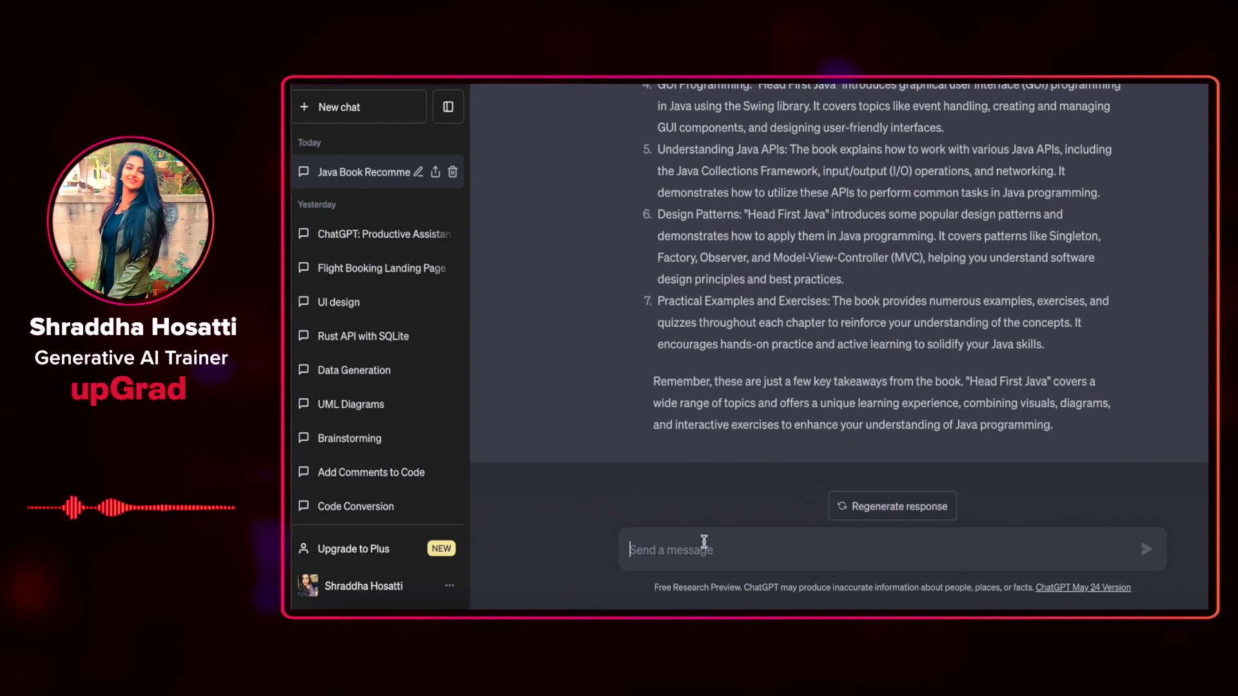
# Ask 'How can I become a frontend developer?' and read down through the nine-step answer.
pyautogui.write('How')
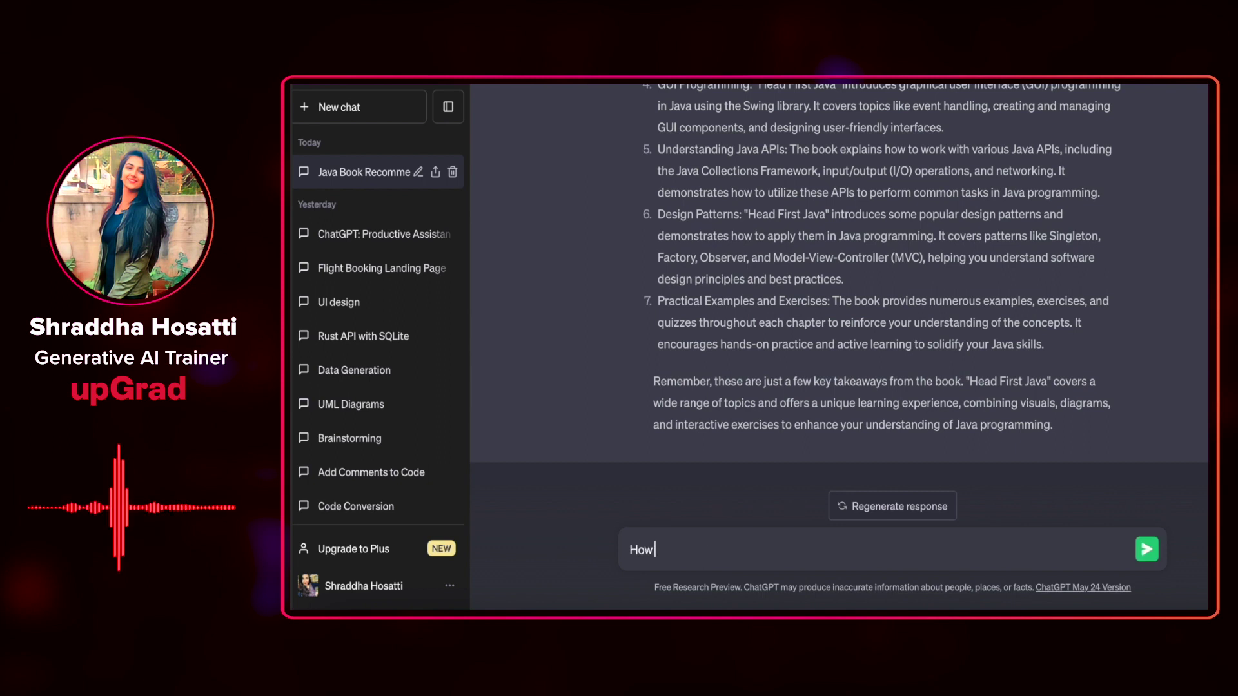
pyautogui.write(' can I bec')
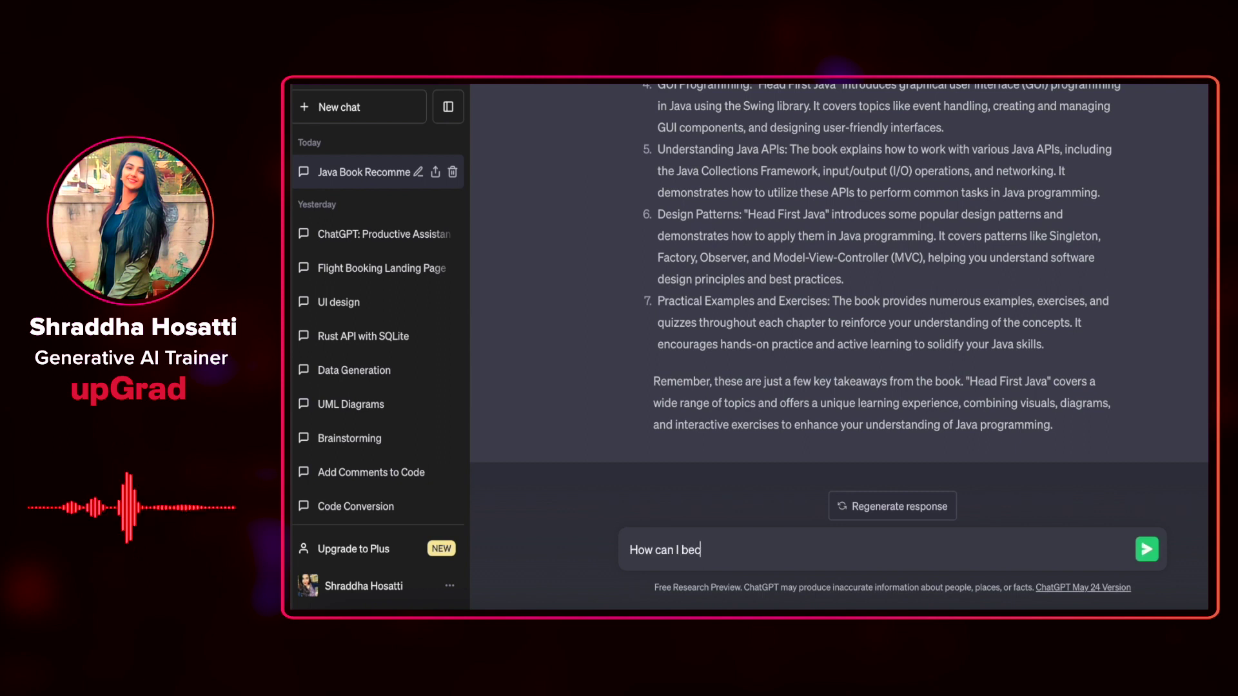
pyautogui.write('ome a front')
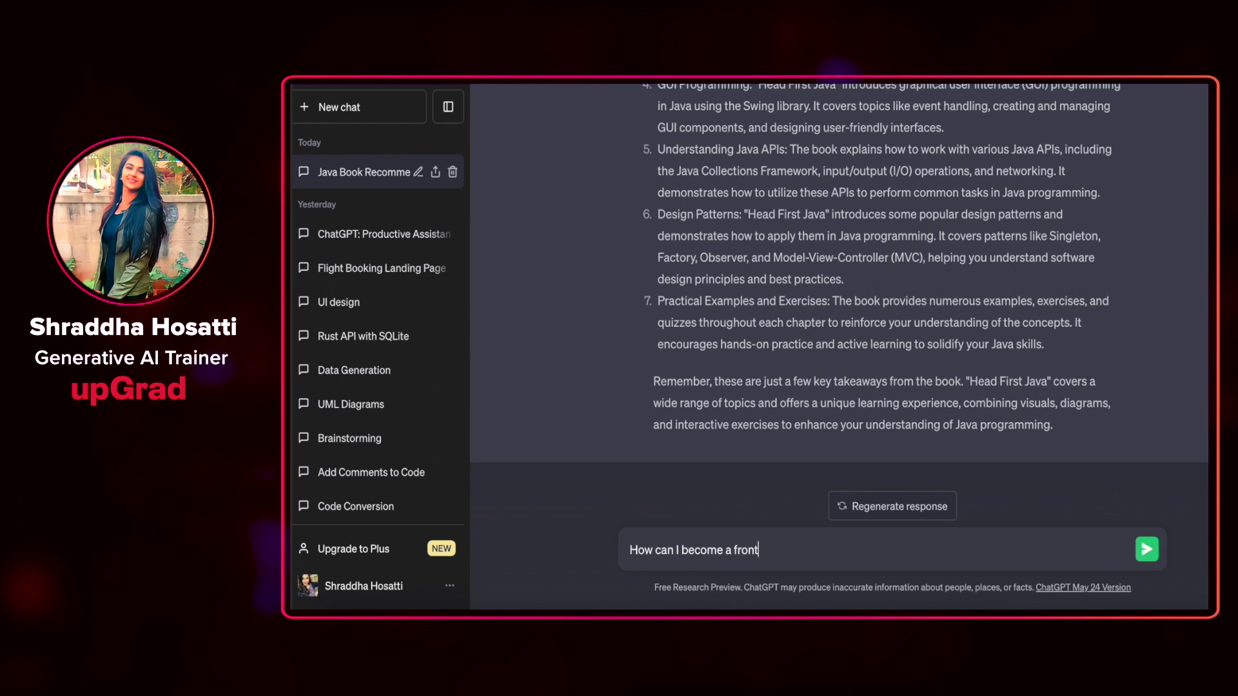
pyautogui.write('end developer?')
pyautogui.press('Return')
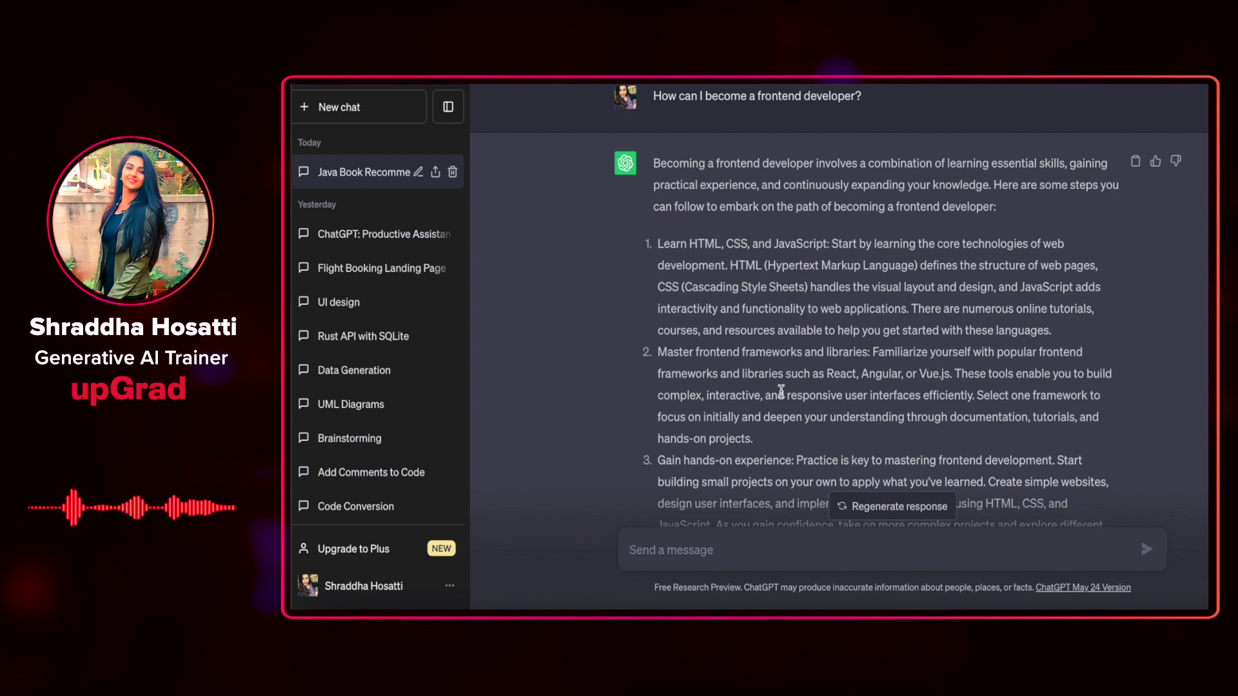
pyautogui.scroll(-2, 781, 391)
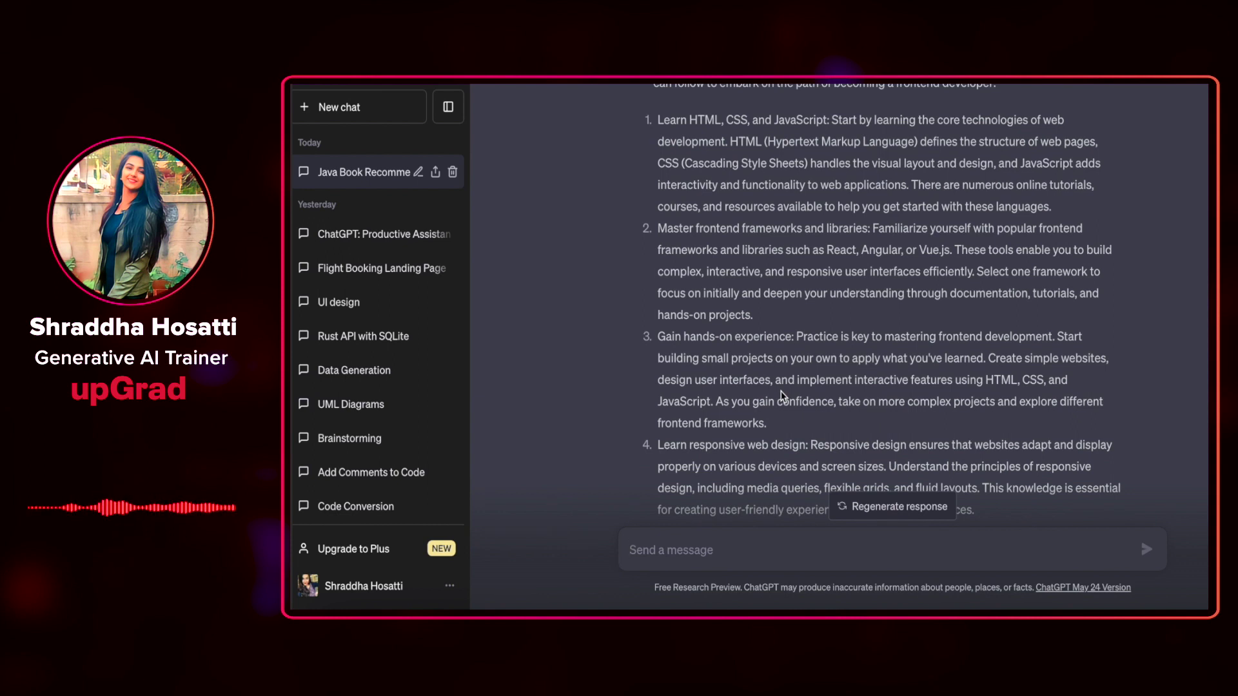
pyautogui.scroll(-2, 781, 395)
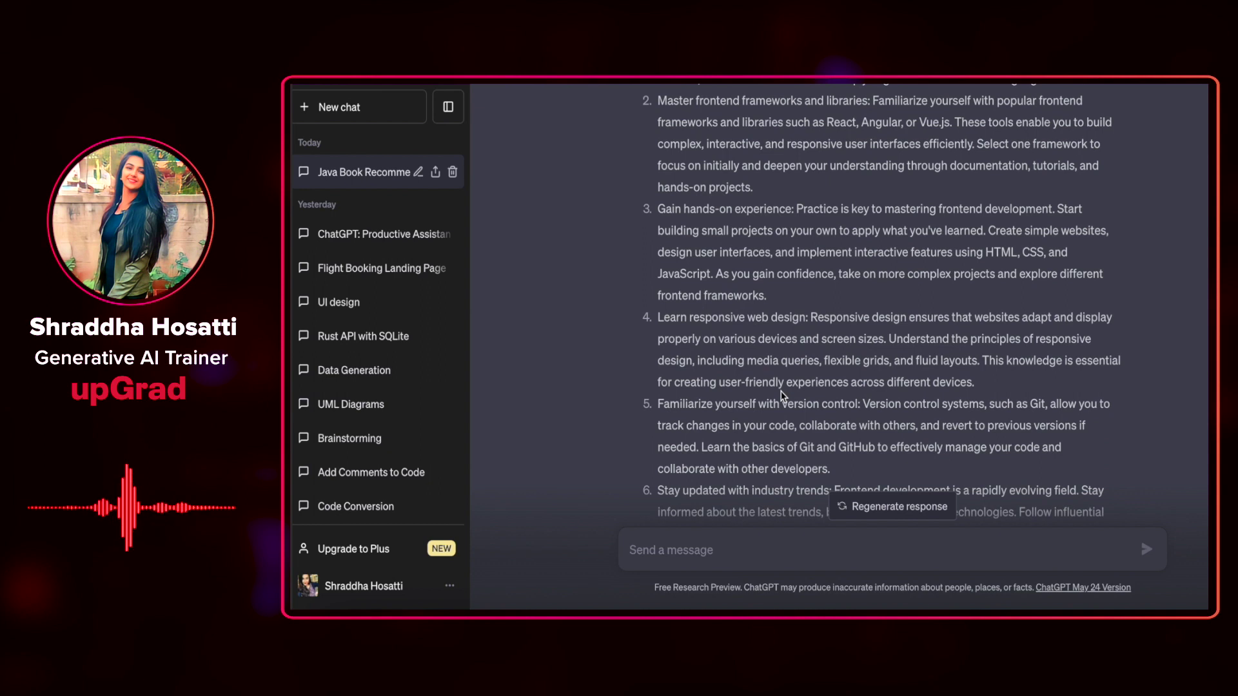
pyautogui.scroll(-1, 782, 394)
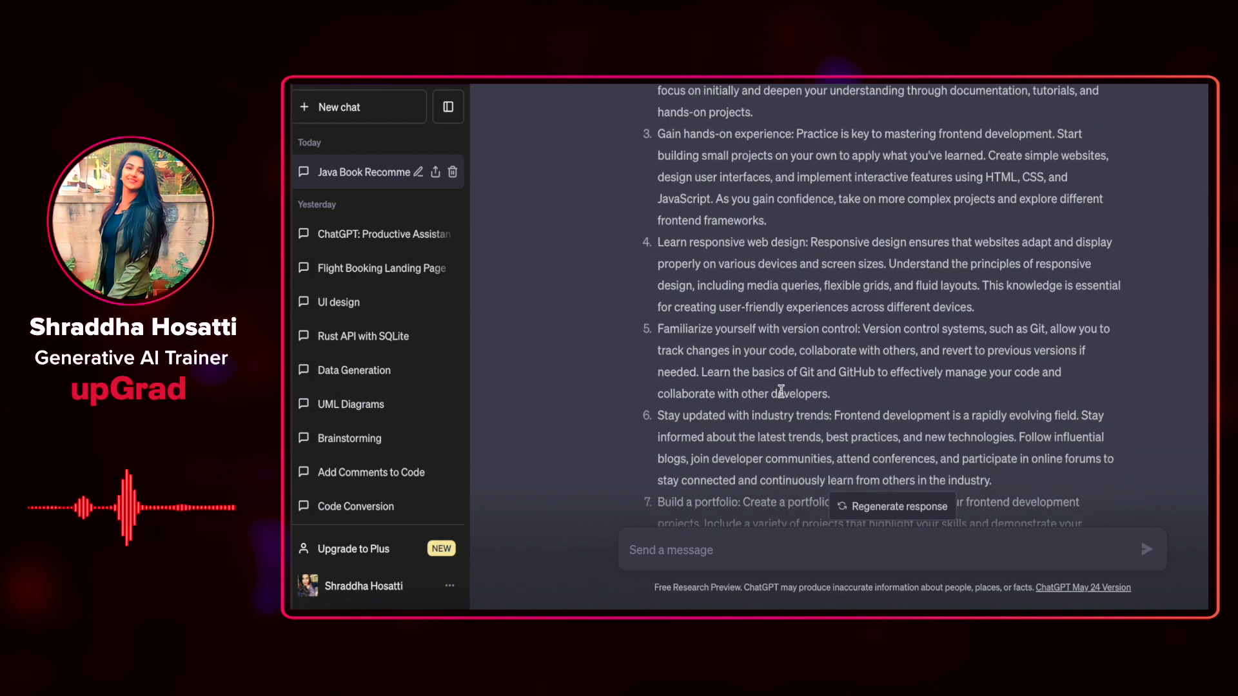
pyautogui.scroll(-1, 781, 391)
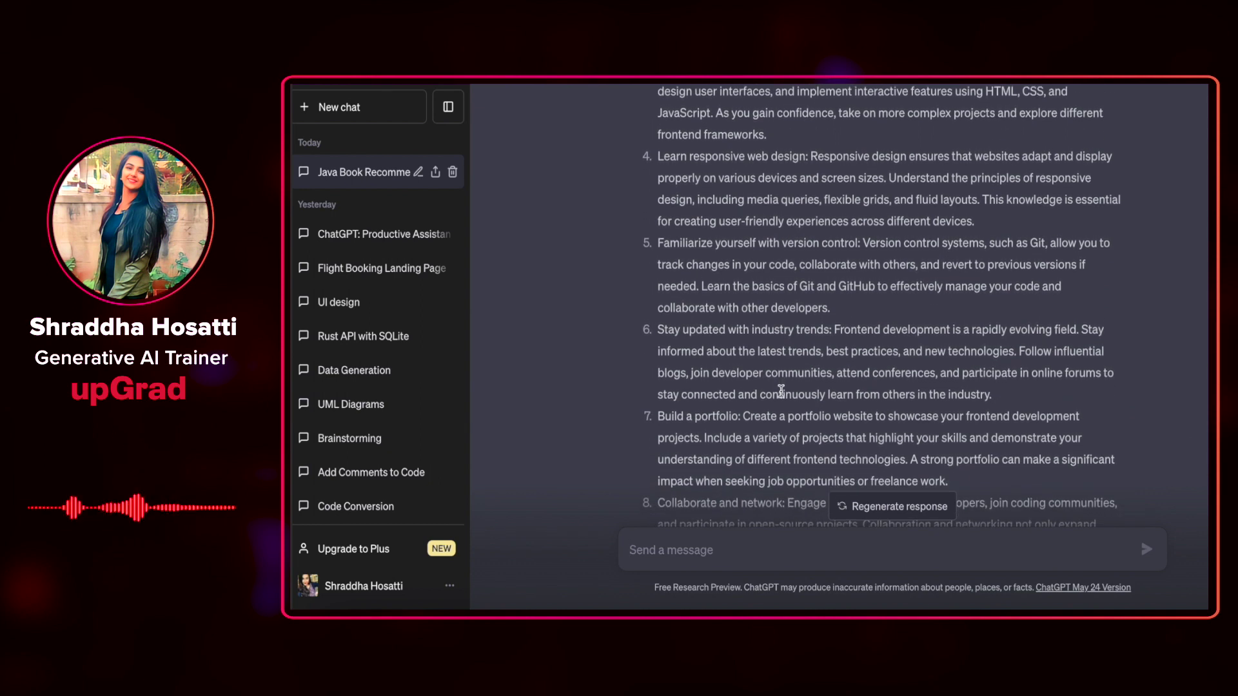
pyautogui.scroll(-2, 780, 390)
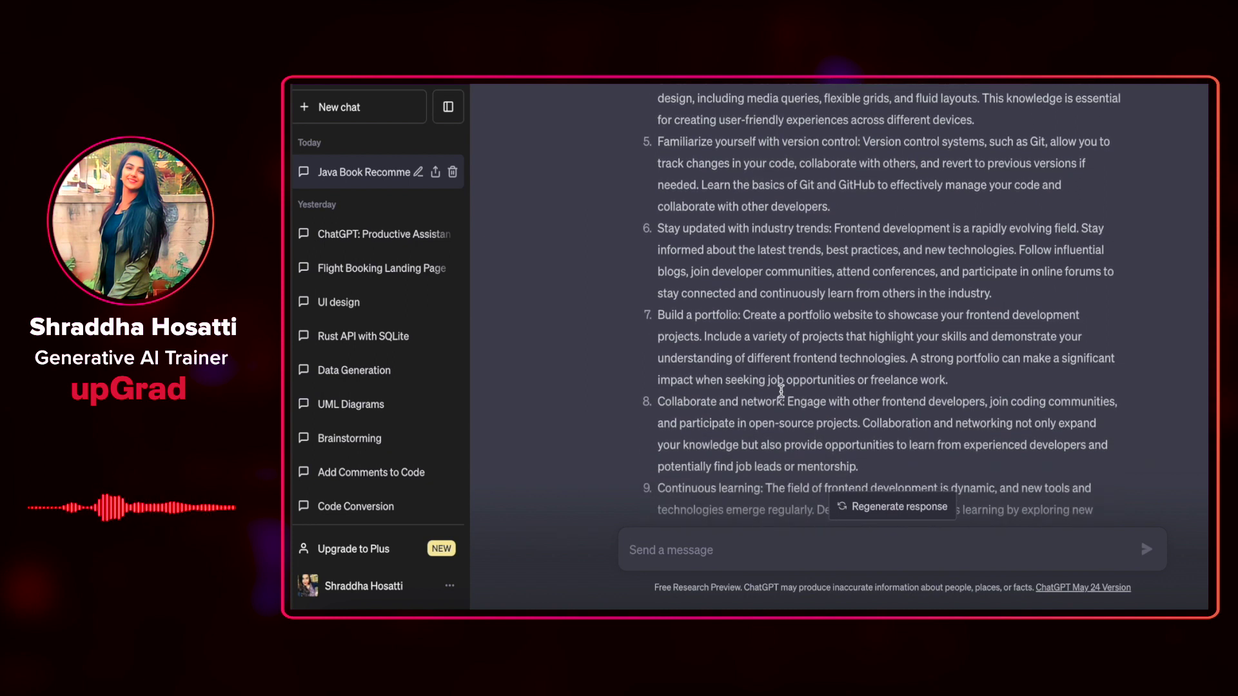
pyautogui.scroll(-1, 781, 391)
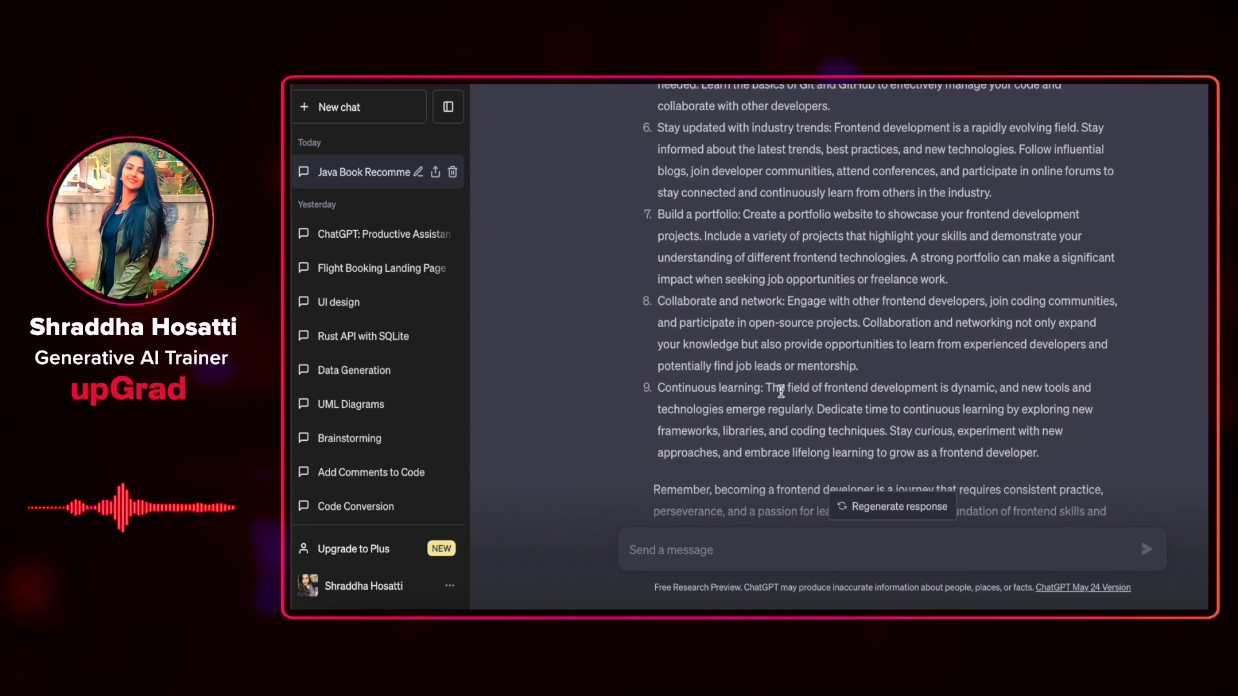
pyautogui.scroll(-1, 781, 391)
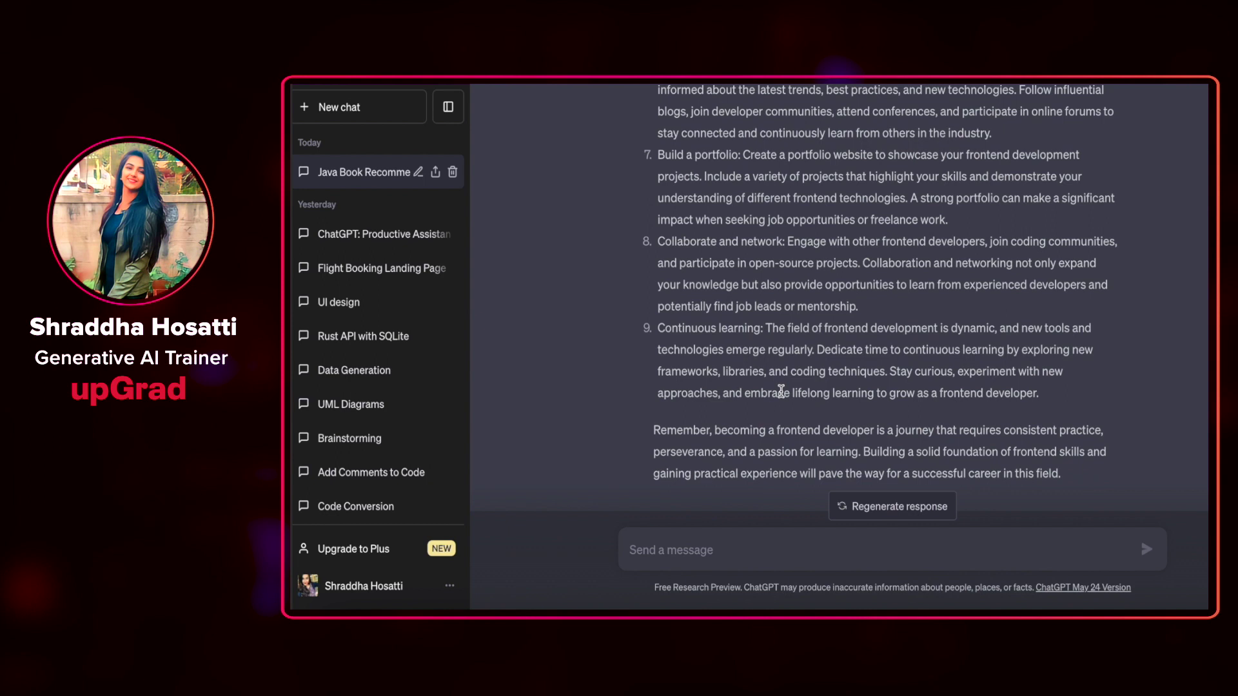
pyautogui.scroll(-1, 781, 391)
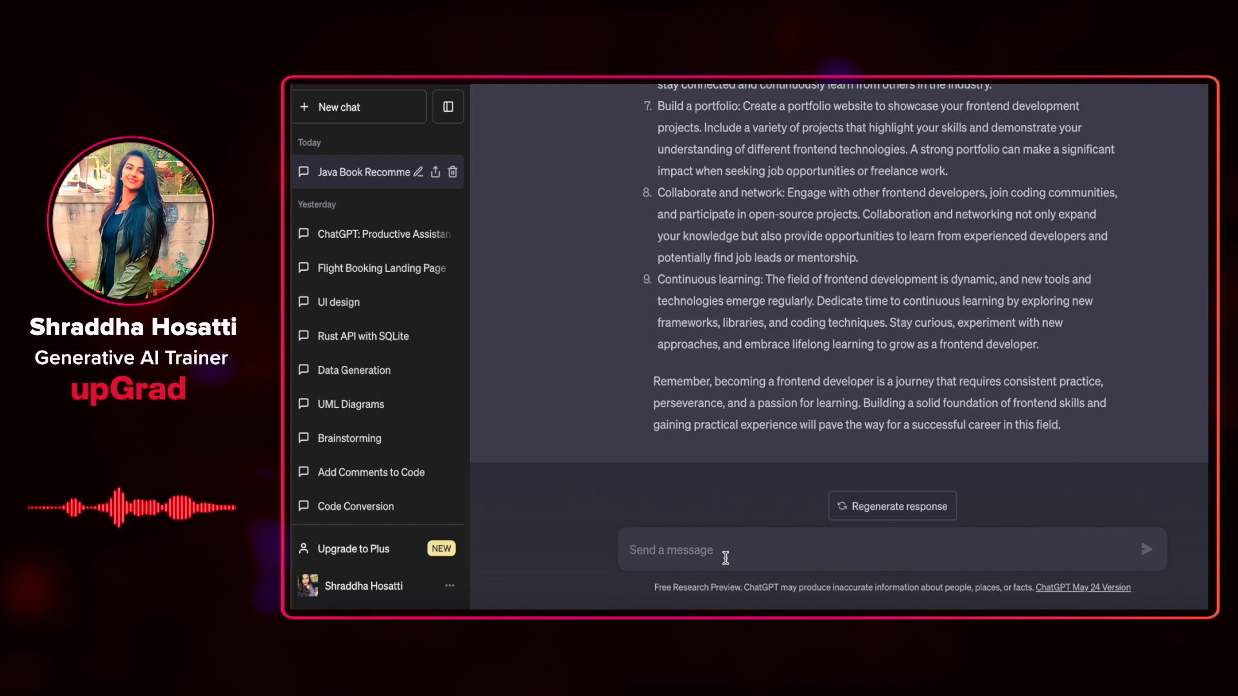
# Request a shell command writing all JPG file names to a text file, then review the find/grep answer.
pyautogui.write('Pleas')
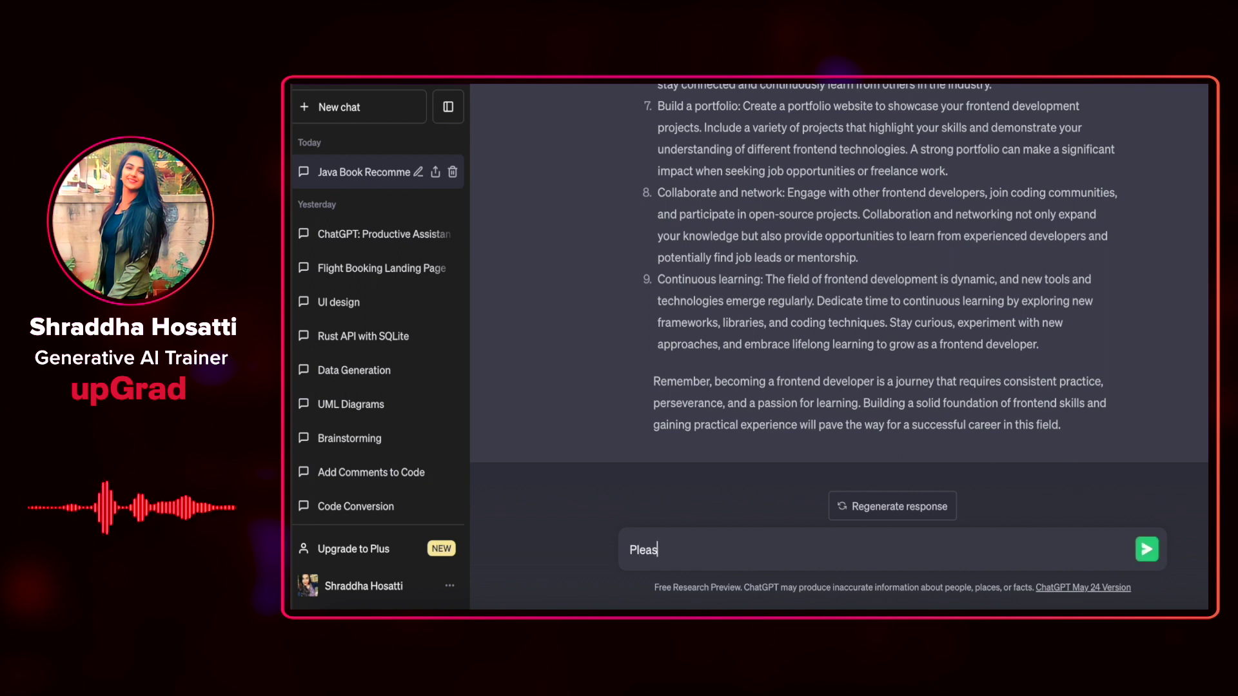
pyautogui.write('e give me a shel')
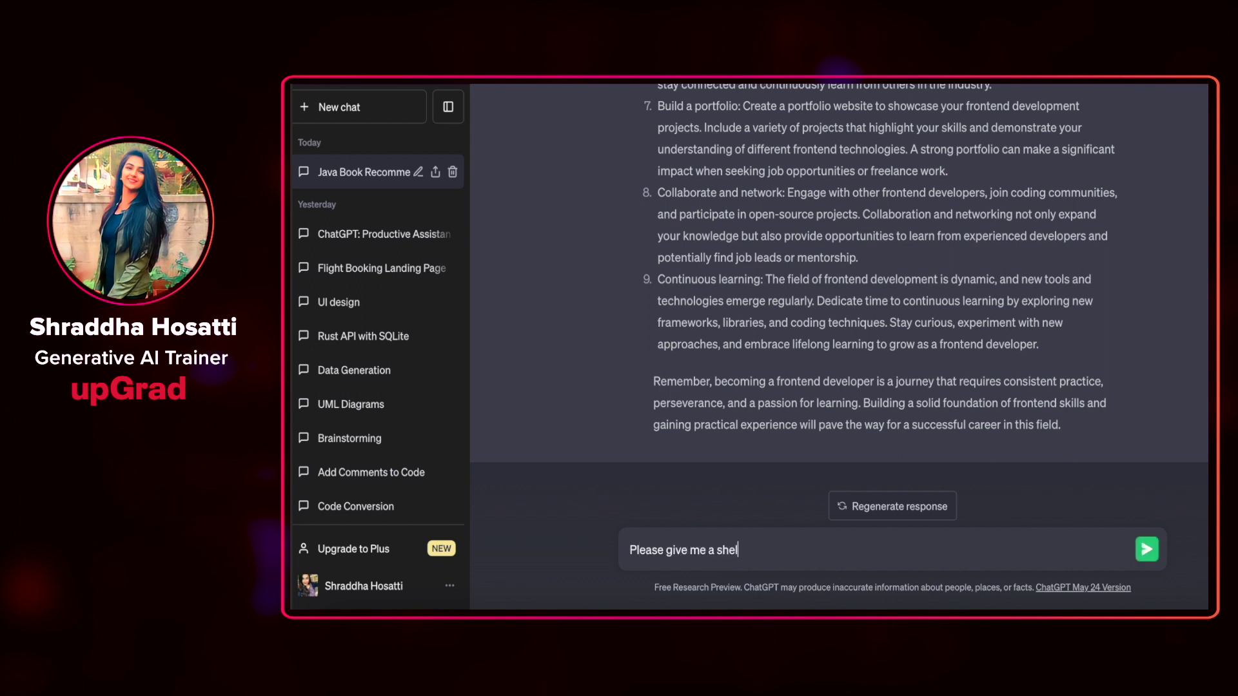
pyautogui.write('l command on ')
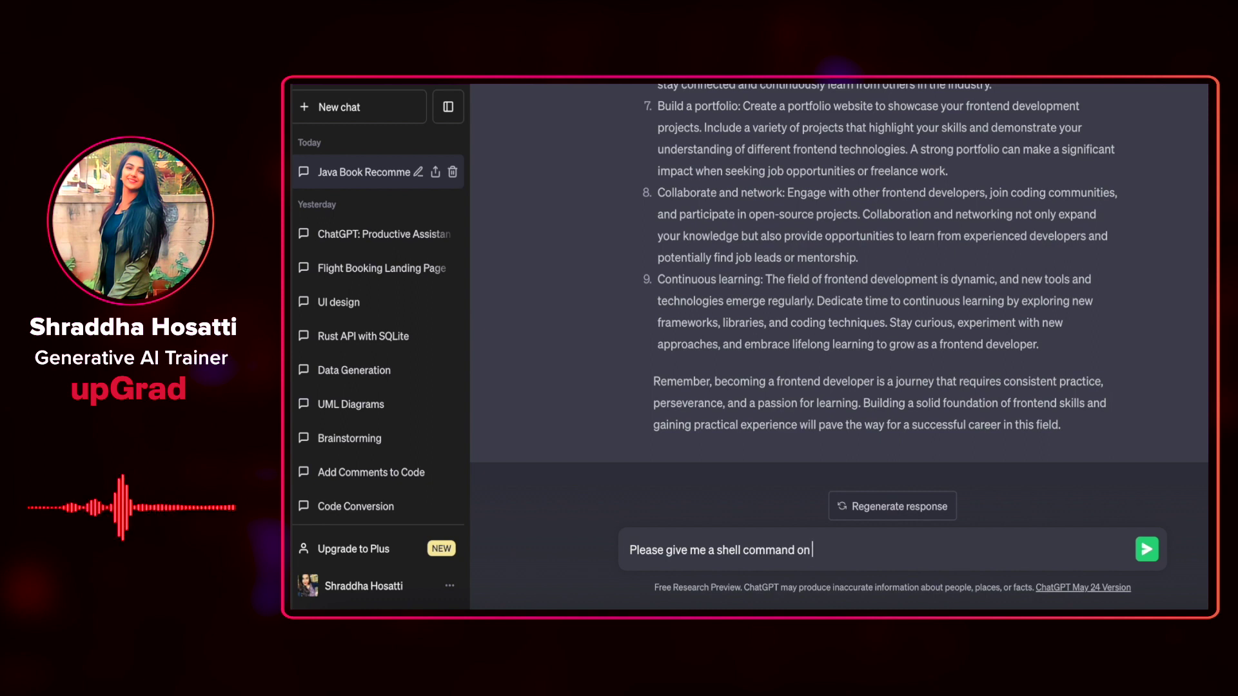
pyautogui.write('finding all JPG fil')
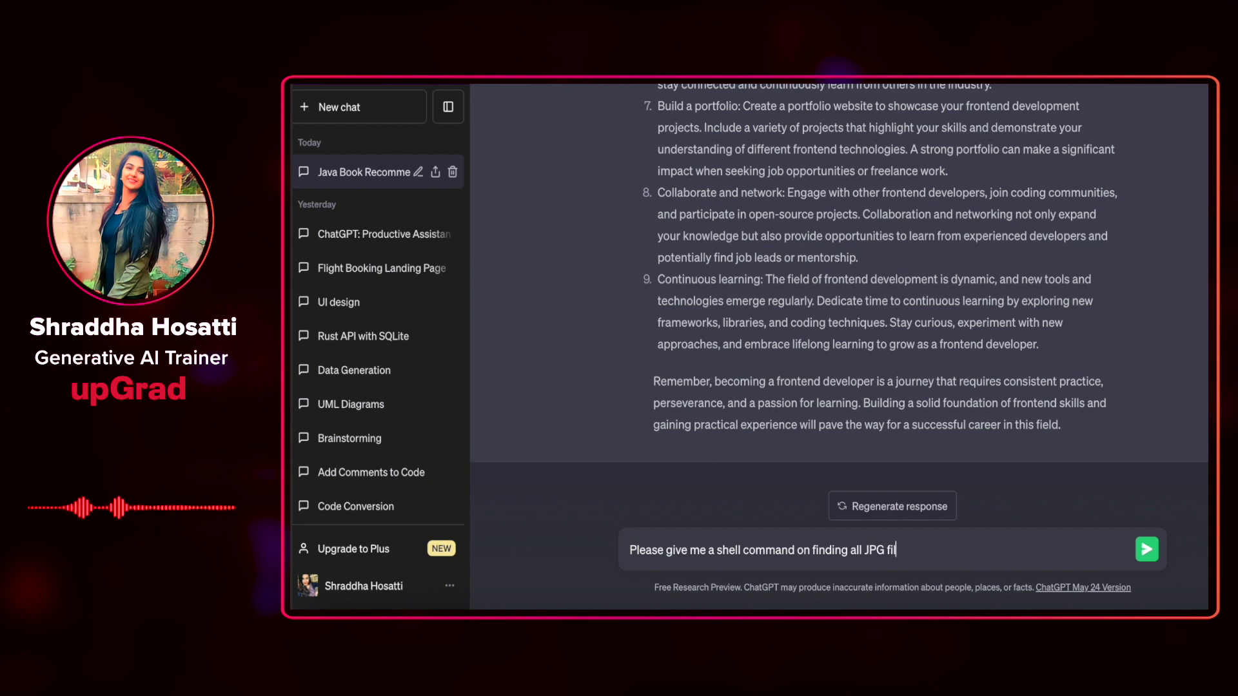
pyautogui.write('es and writing')
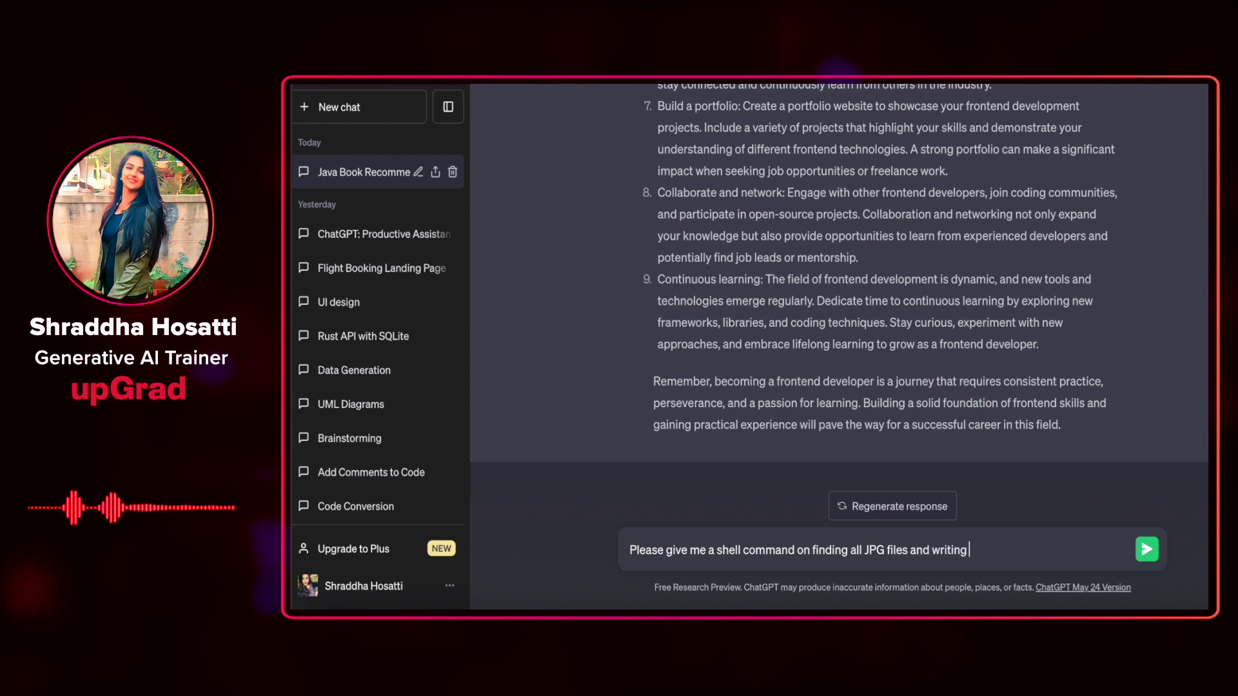
pyautogui.write(' them to a text fi')
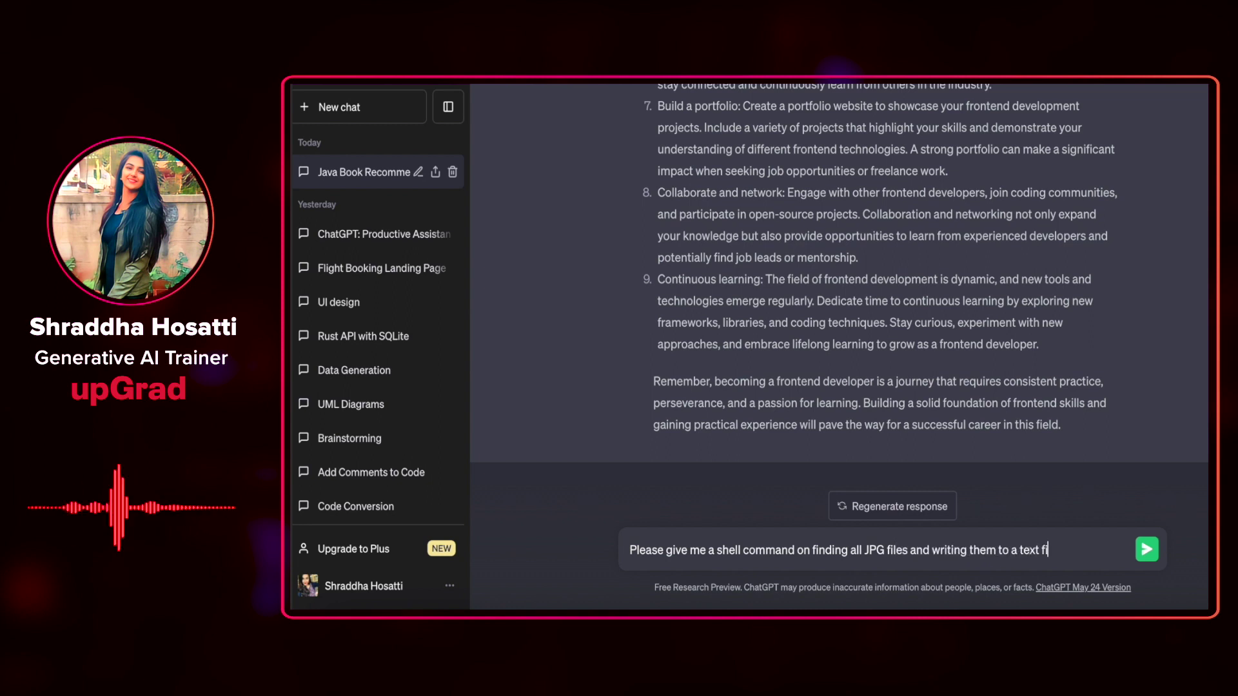
pyautogui.write('le')
pyautogui.press('Return')
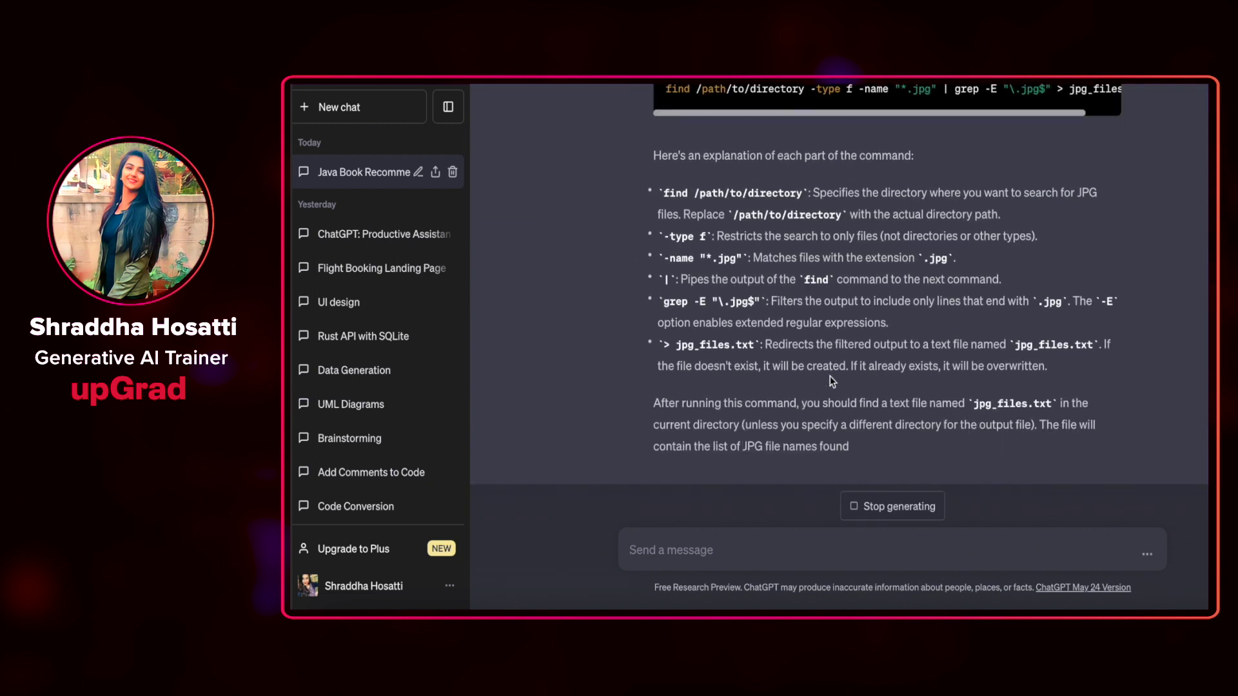
pyautogui.scroll(2, 830, 380)
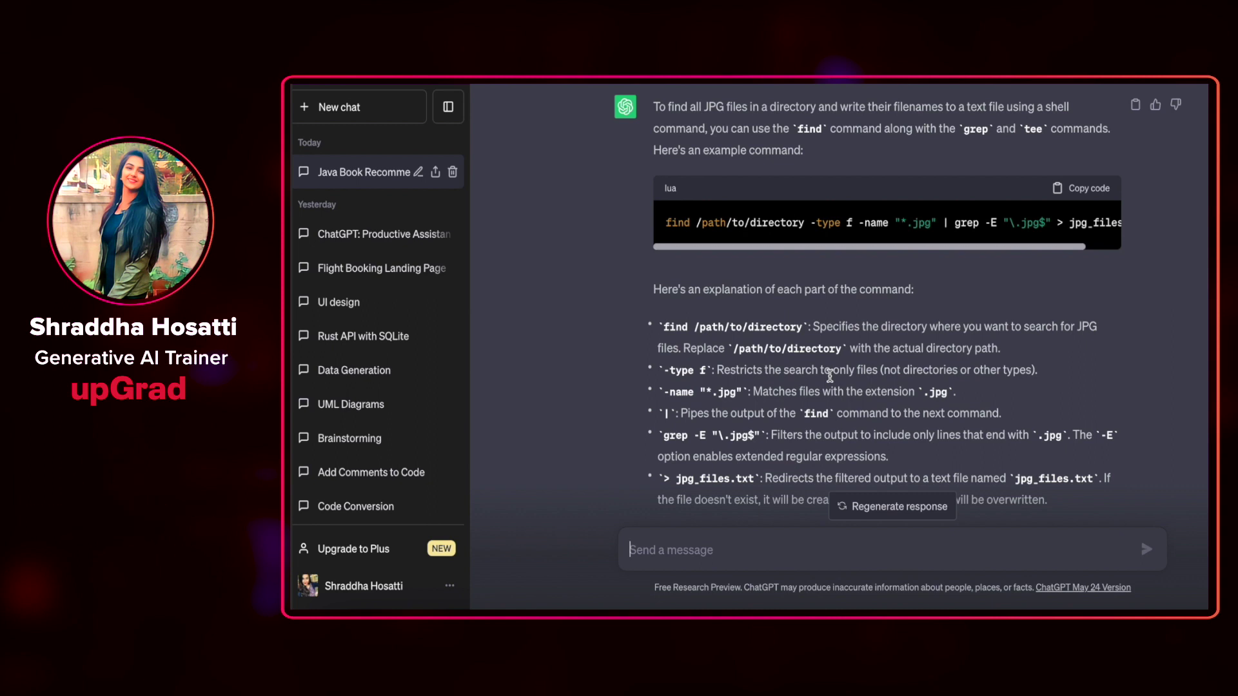
pyautogui.scroll(-2, 830, 376)
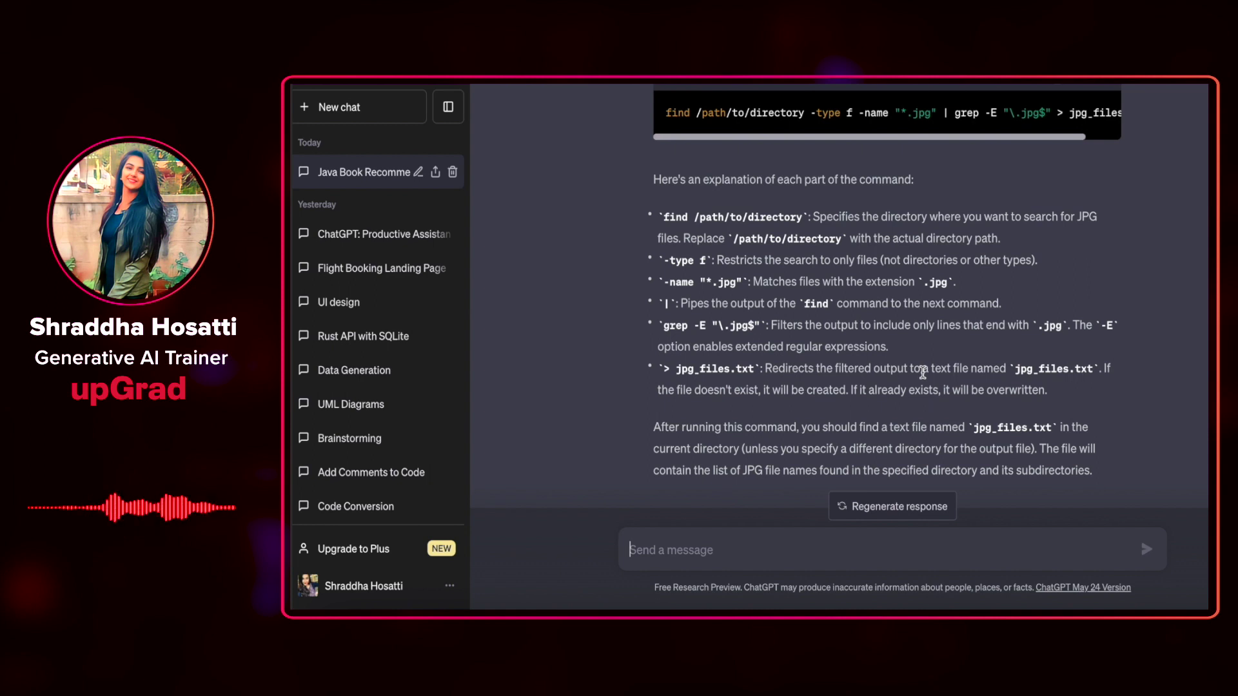
pyautogui.scroll(-1, 984, 384)
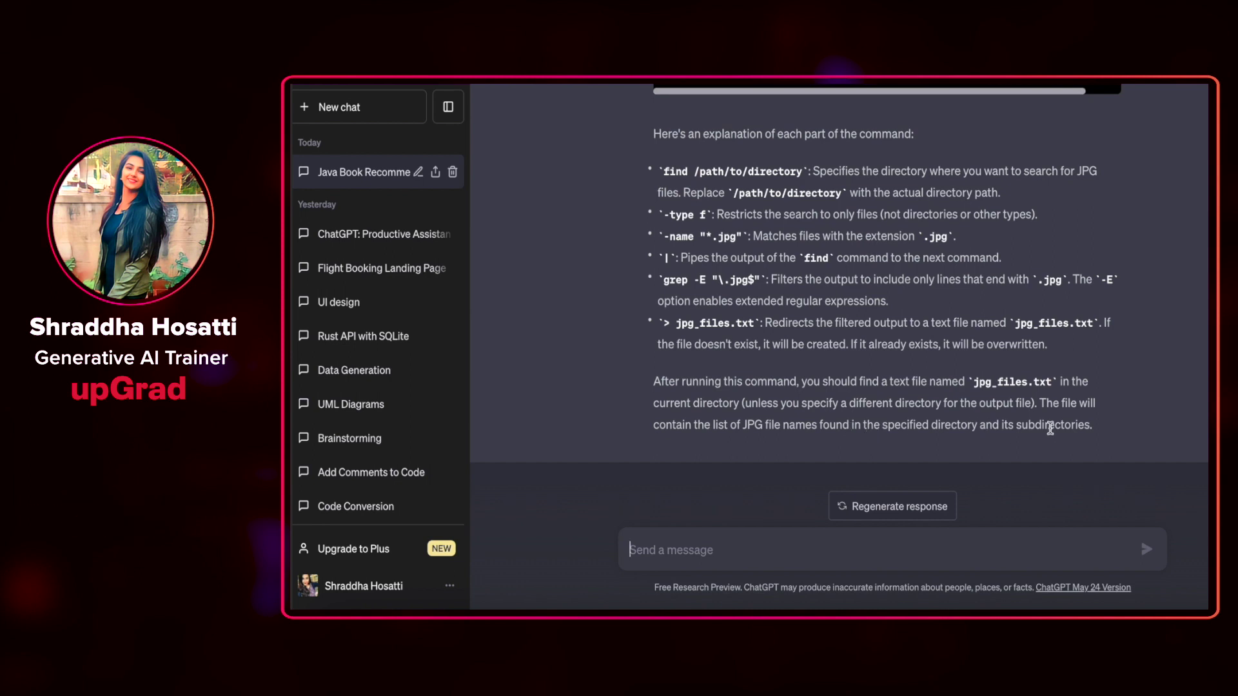
pyautogui.click(739, 566)
# Send 'Suggest some attractive names for an online shopping application' to ChatGPT.
pyautogui.write('Suggest some')
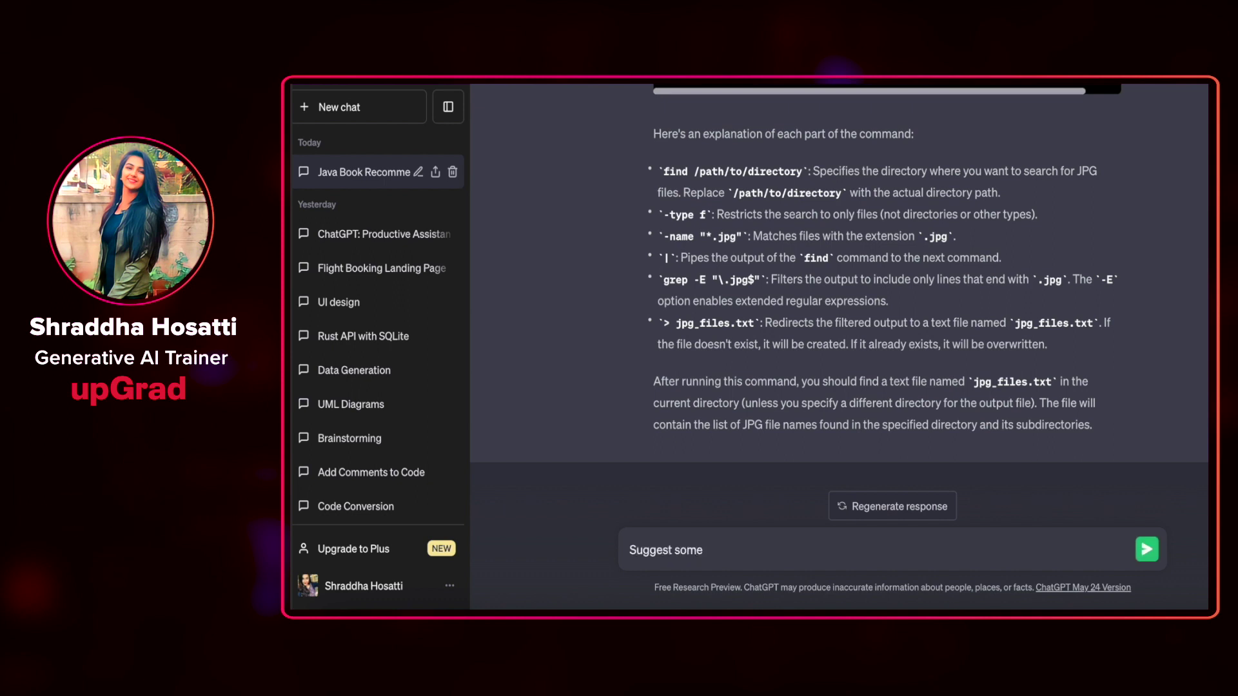
pyautogui.write(' attractive name')
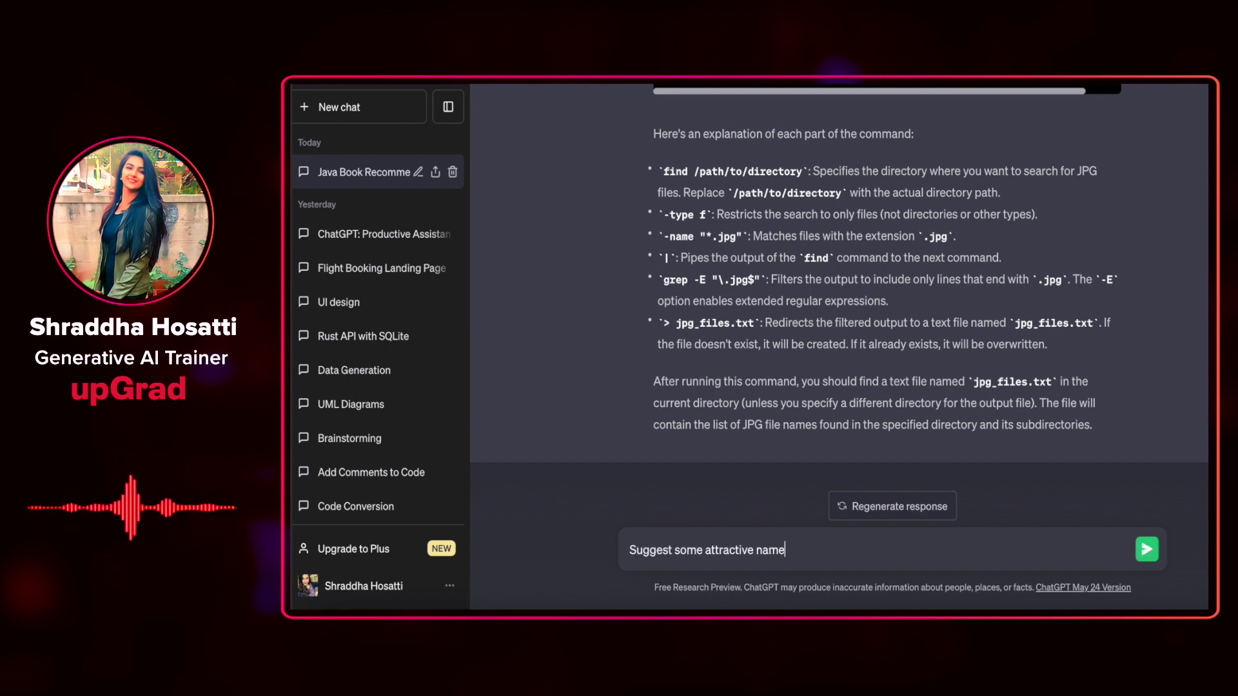
pyautogui.write('s for an onli')
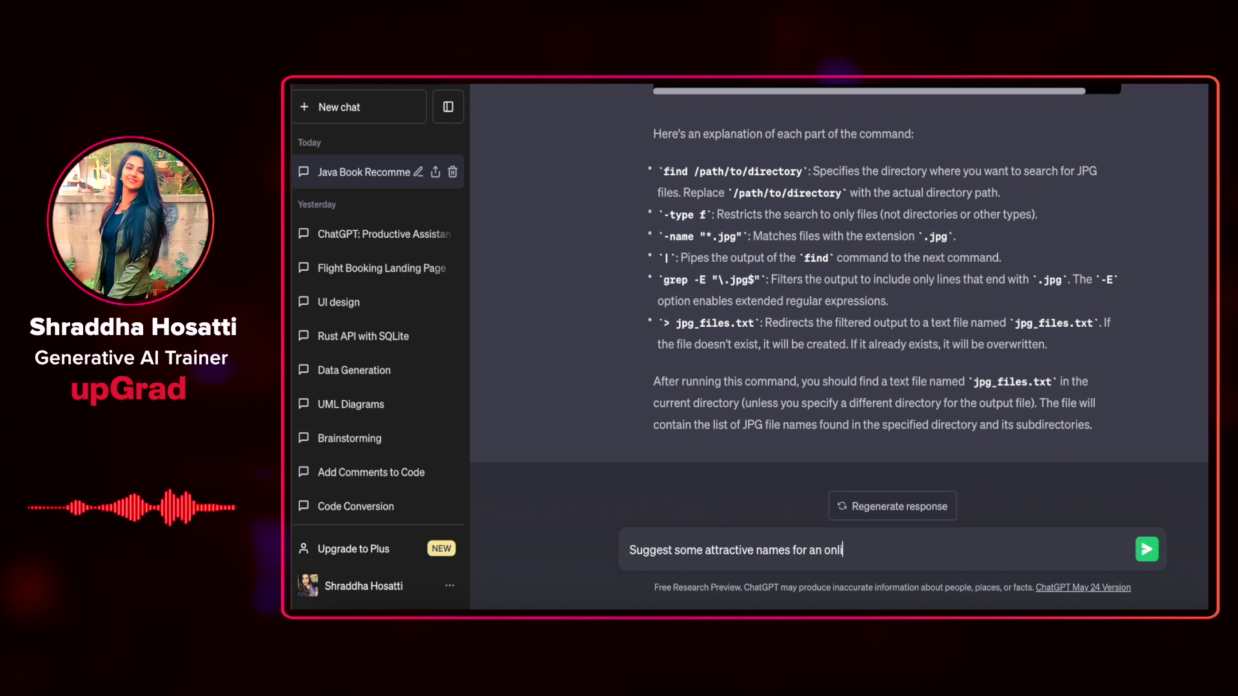
pyautogui.write('ne shopping a')
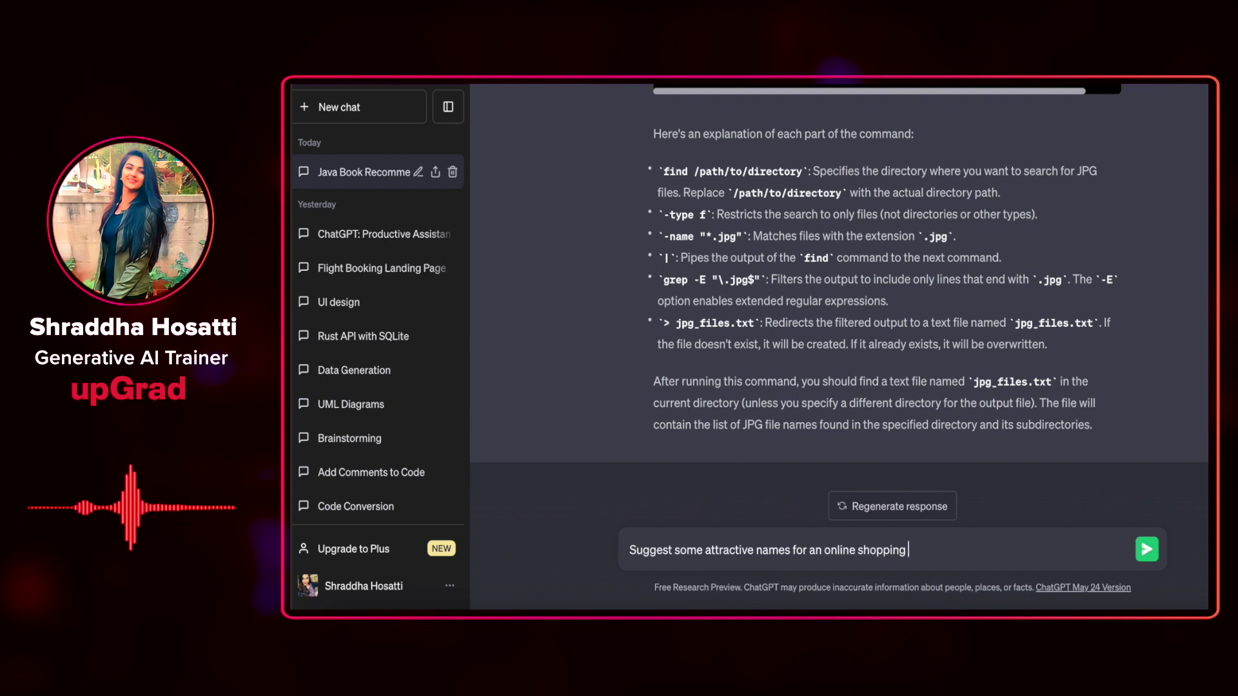
pyautogui.write('pplication')
pyautogui.press('Return')
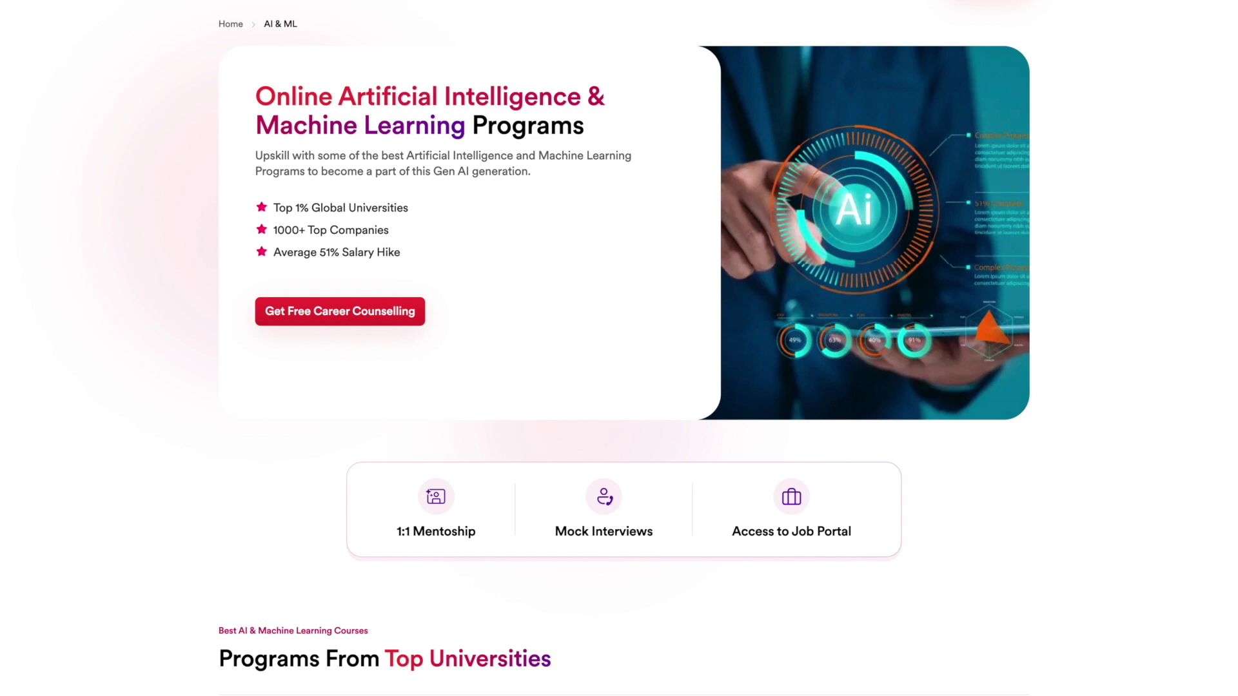
# Scroll down the upGrad AI & ML programs page to the university program cards.
pyautogui.scroll(-4, 624, 348)
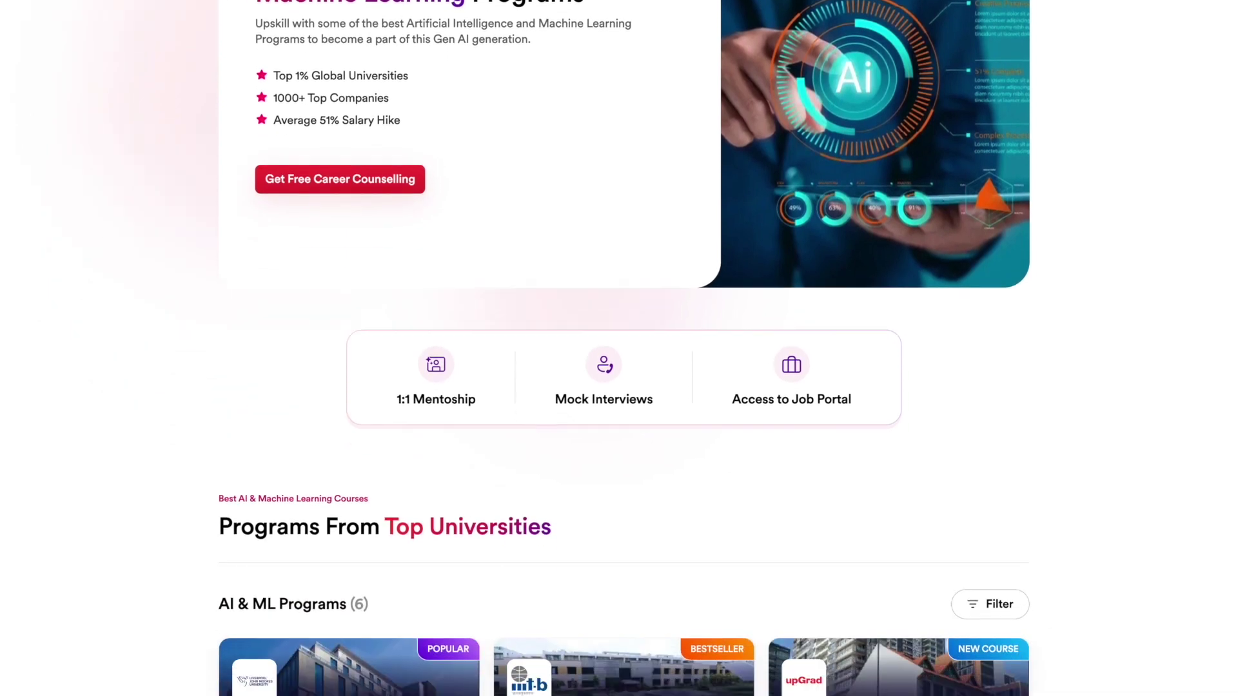
pyautogui.scroll(-4, 624, 349)
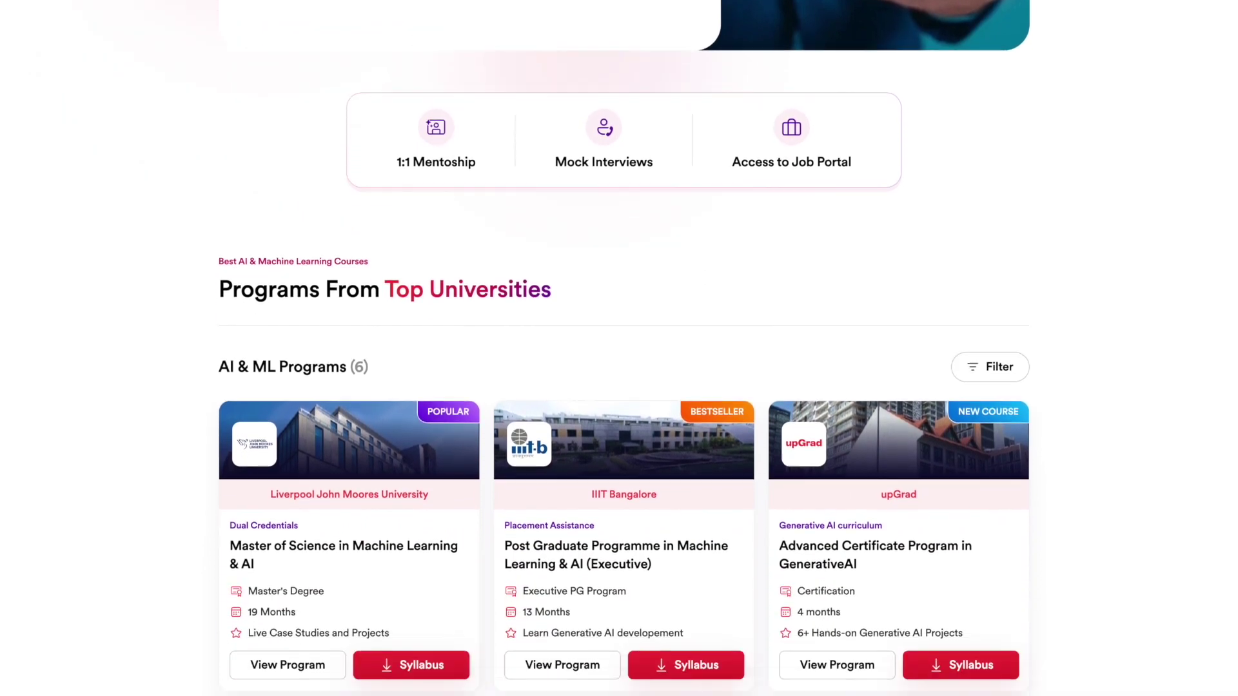
pyautogui.scroll(-6, 624, 348)
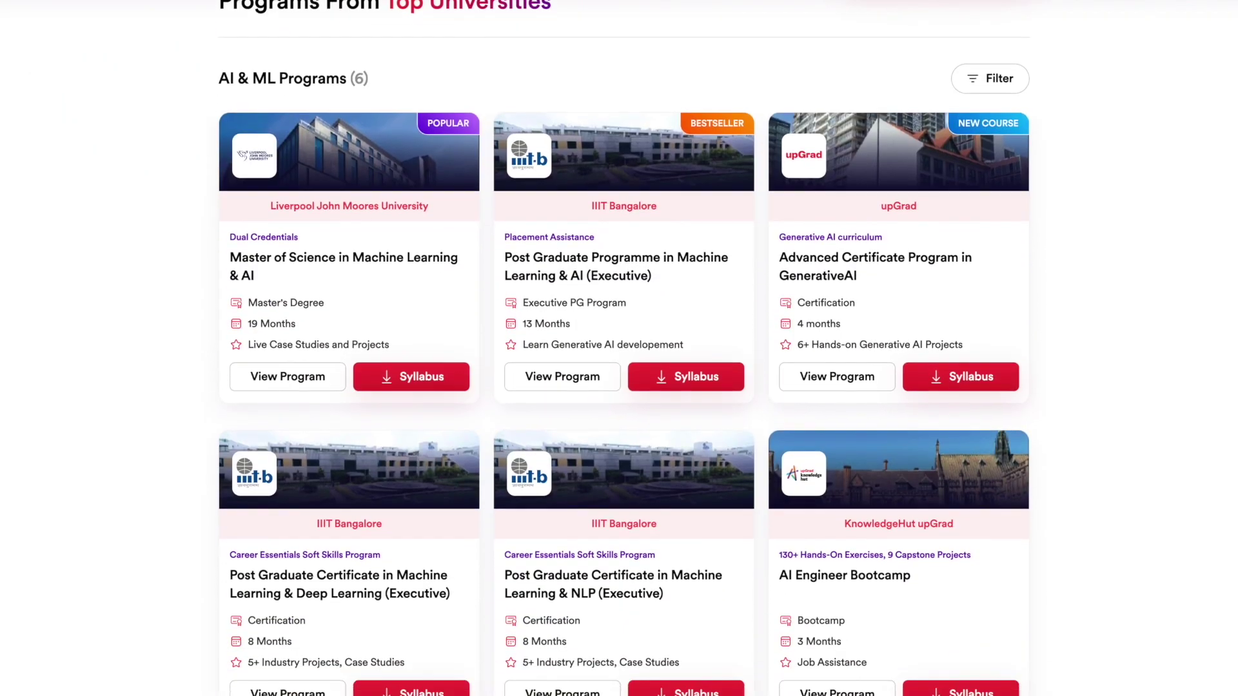
pyautogui.scroll(-5, 624, 348)
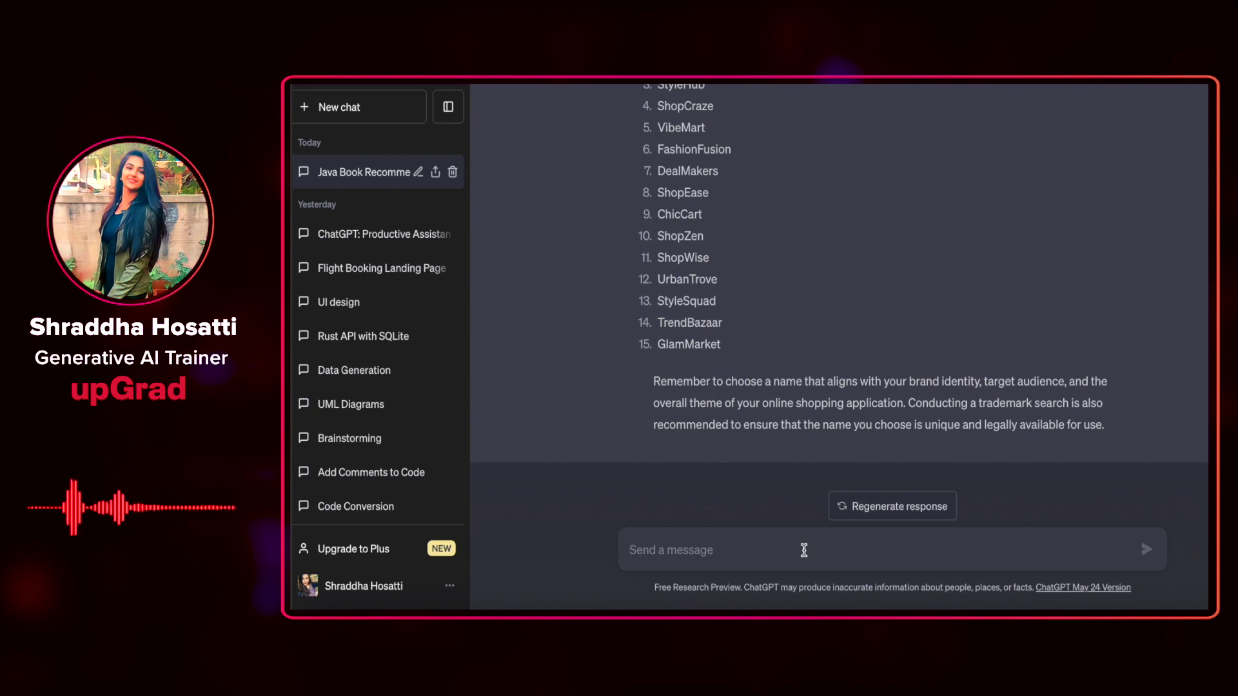
# Request a tech-savvy resume for top companies in India, citing 5 years of HTML, CSS, JavaScript and React.
pyautogui.click(631, 550)
pyautogui.write('I have')
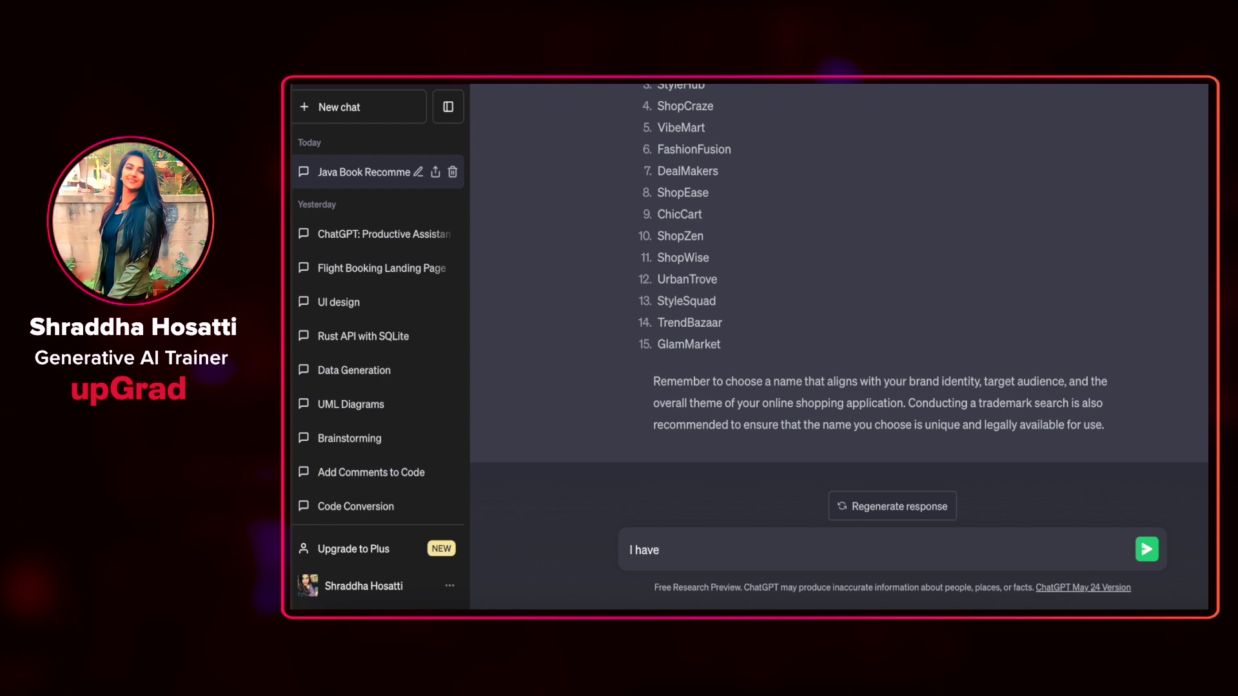
pyautogui.write(' 5 years of')
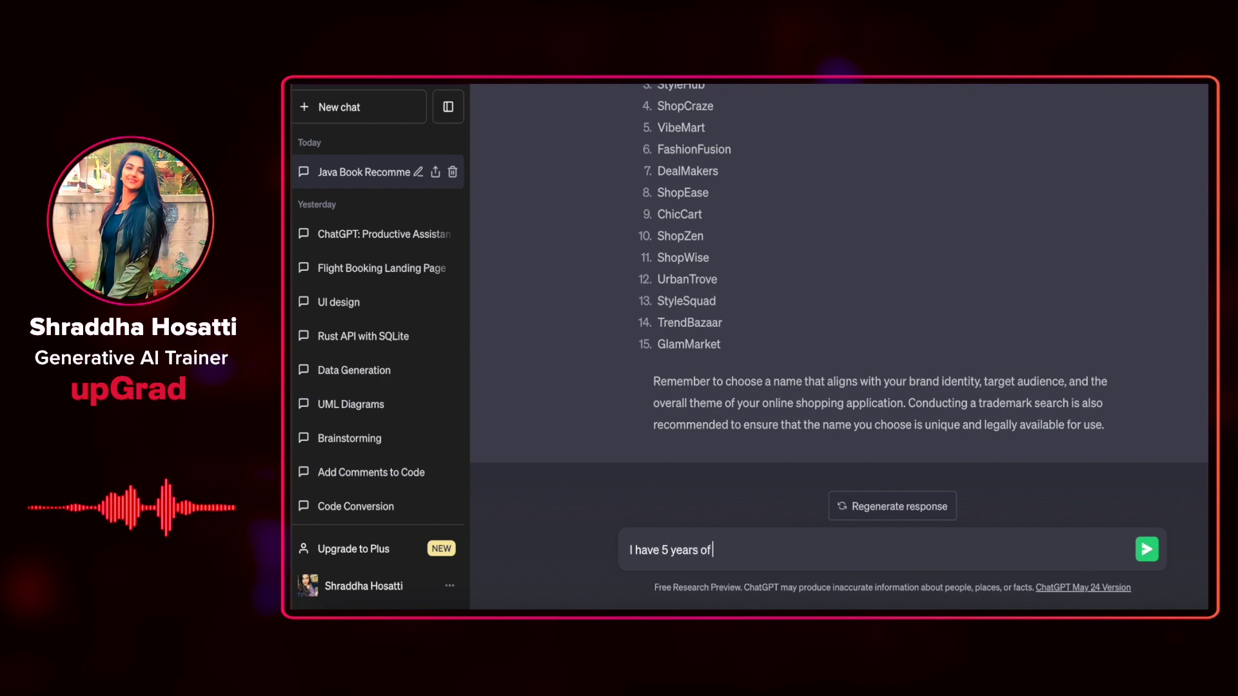
pyautogui.write(' experience in ')
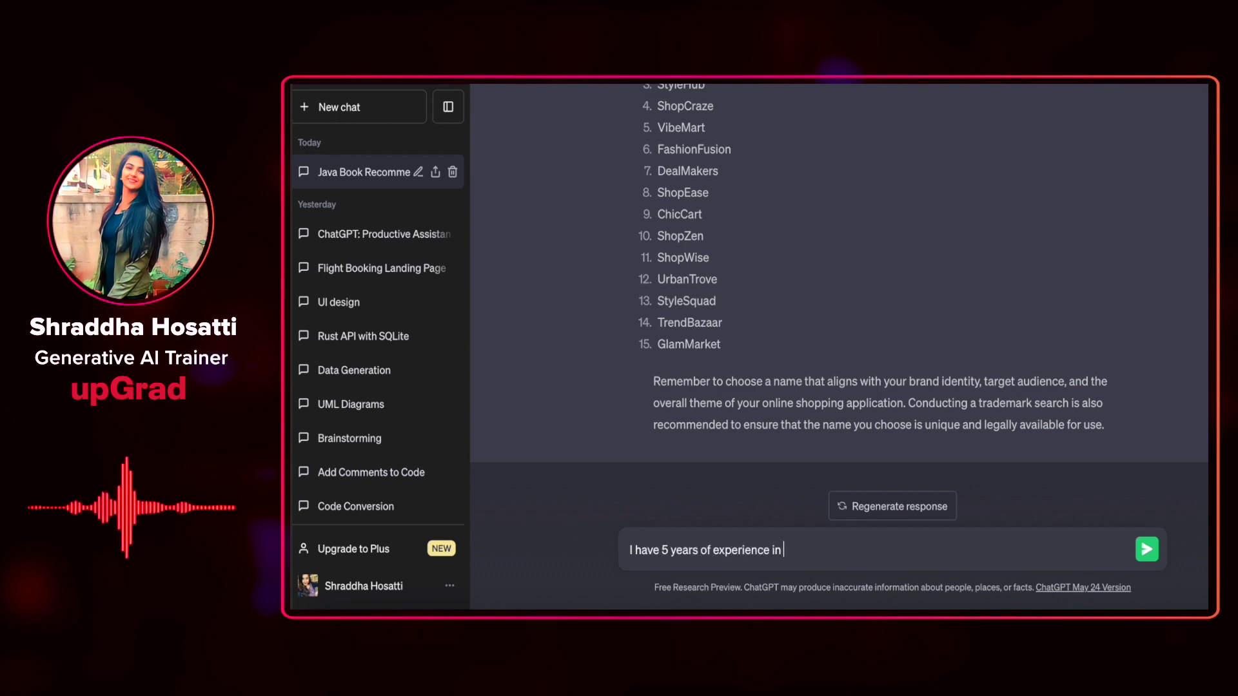
pyautogui.write('HTML, CSS, B')
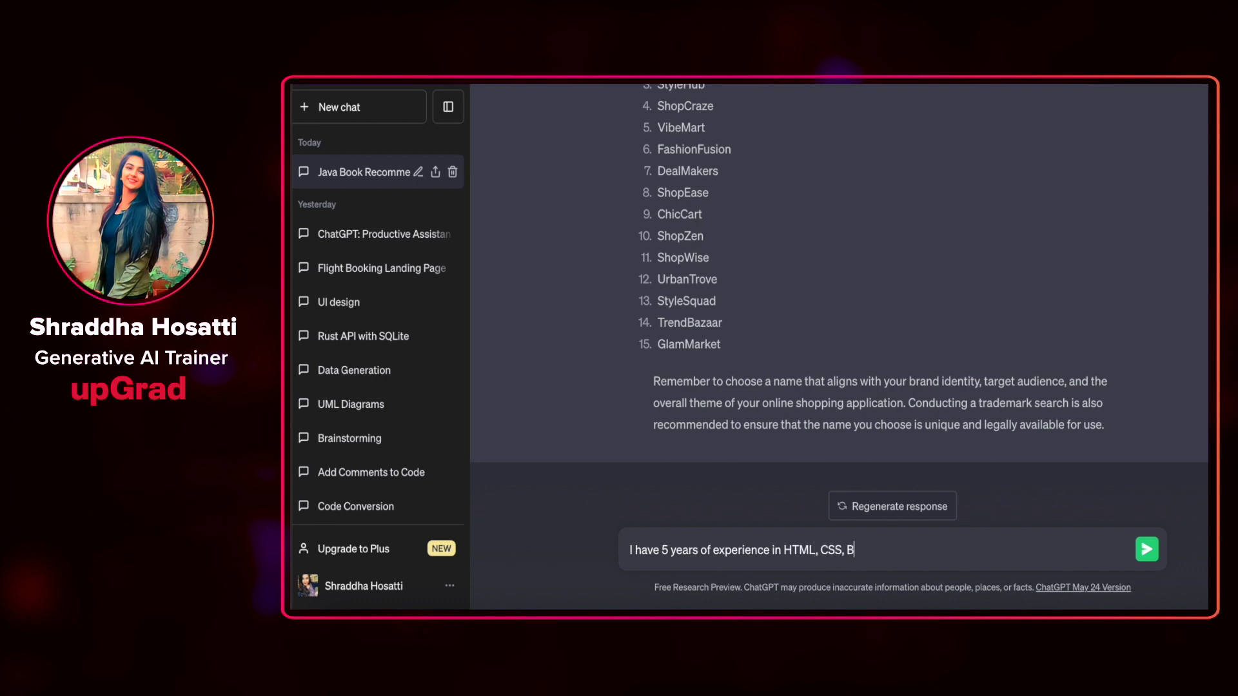
pyautogui.press('BackSpace')
pyautogui.write('JavaSc')
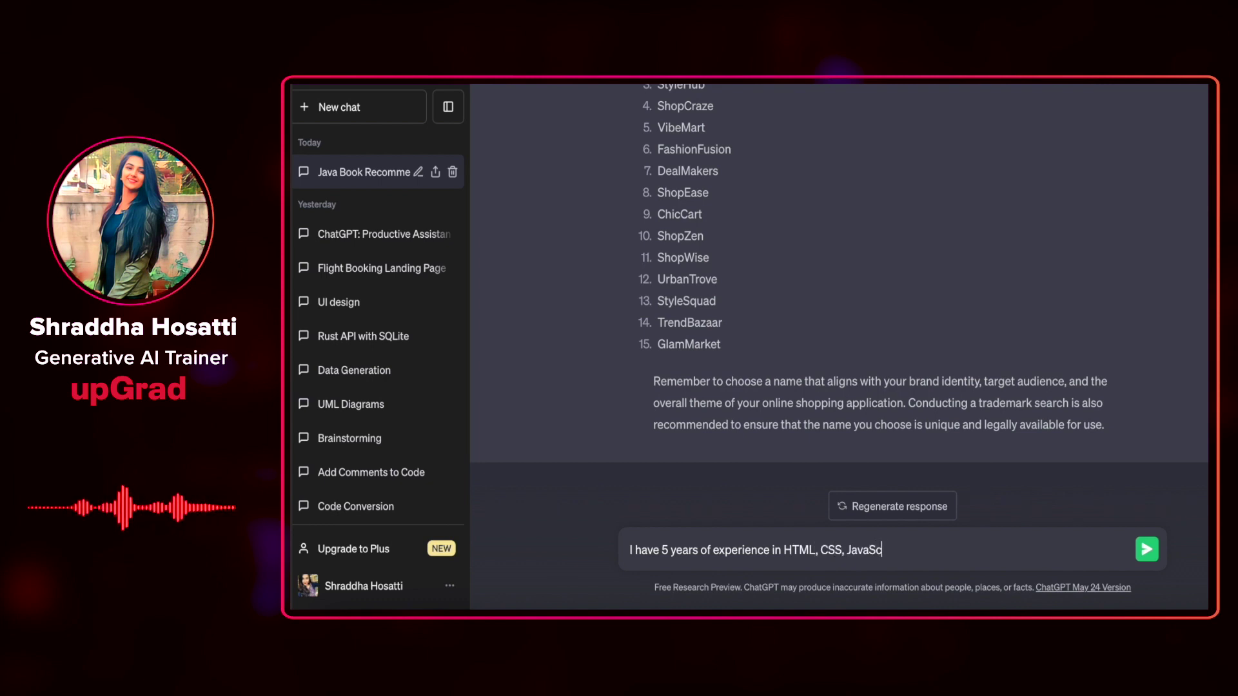
pyautogui.write('ript and React')
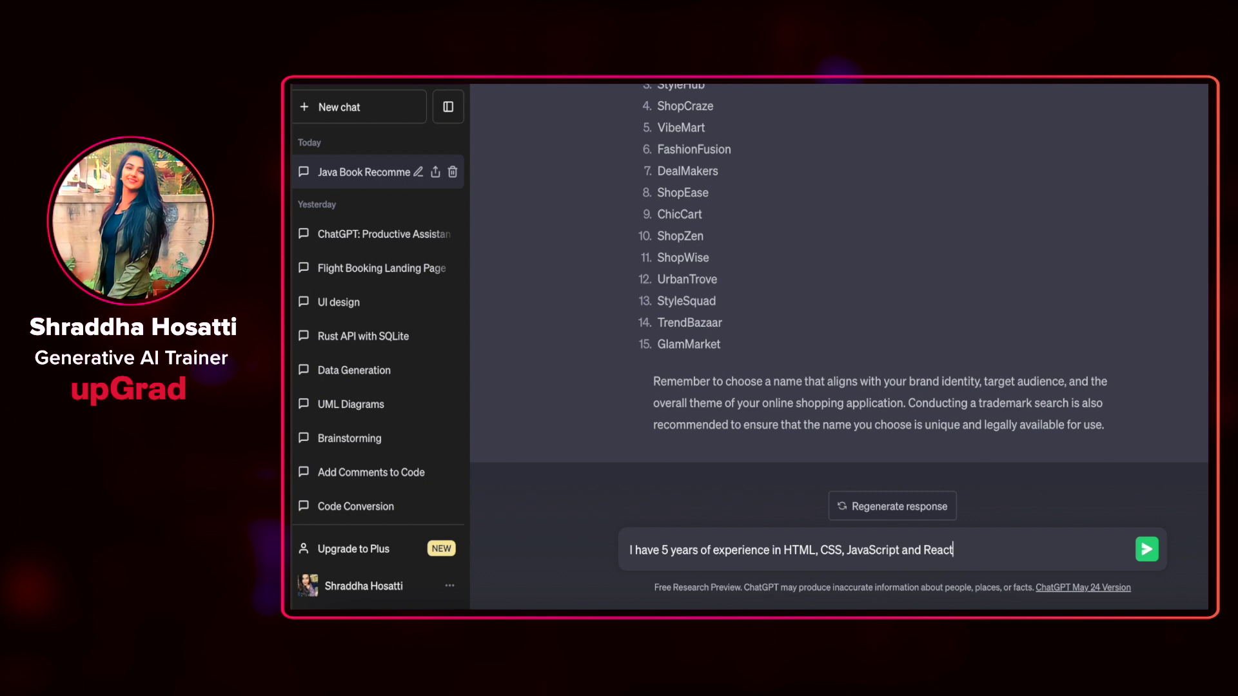
pyautogui.write('. I want to')
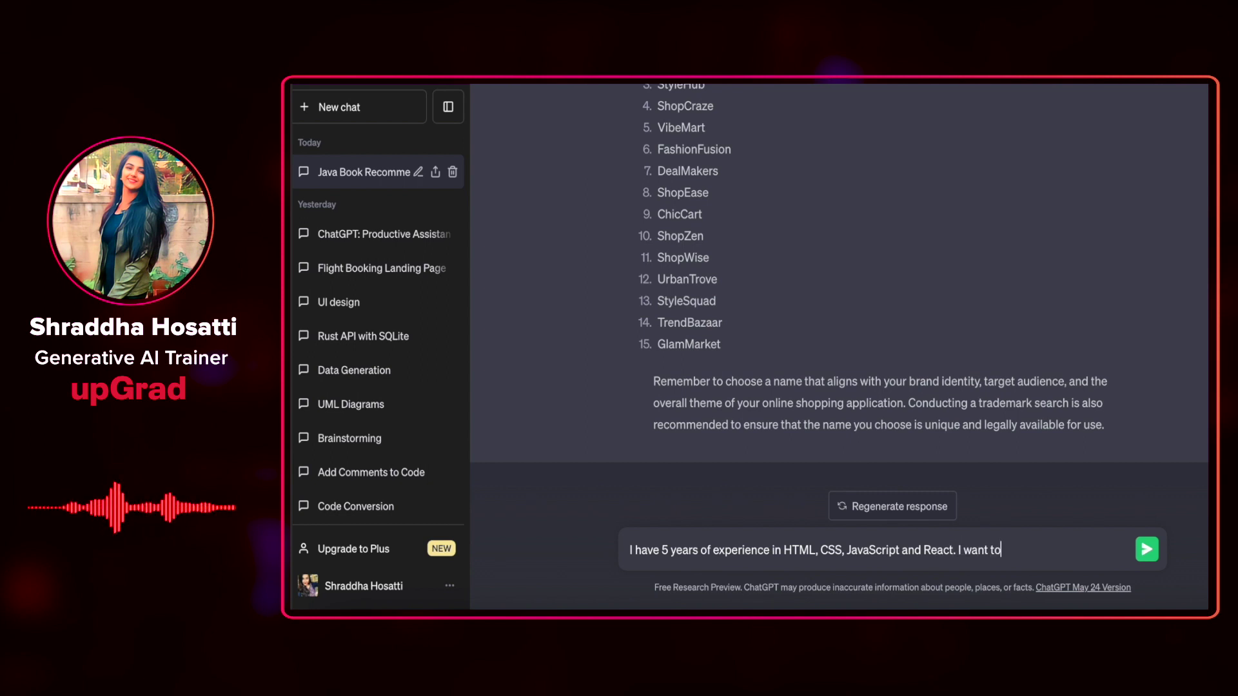
pyautogui.write(' creat')
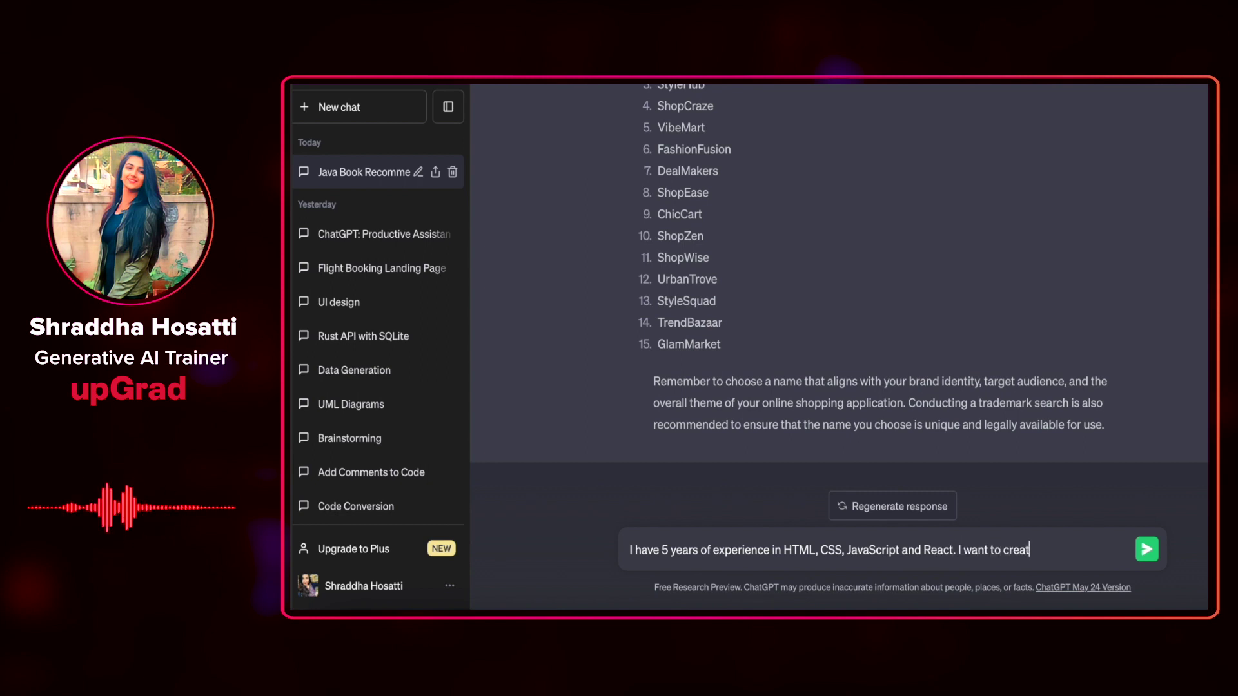
pyautogui.write('e a tech sav')
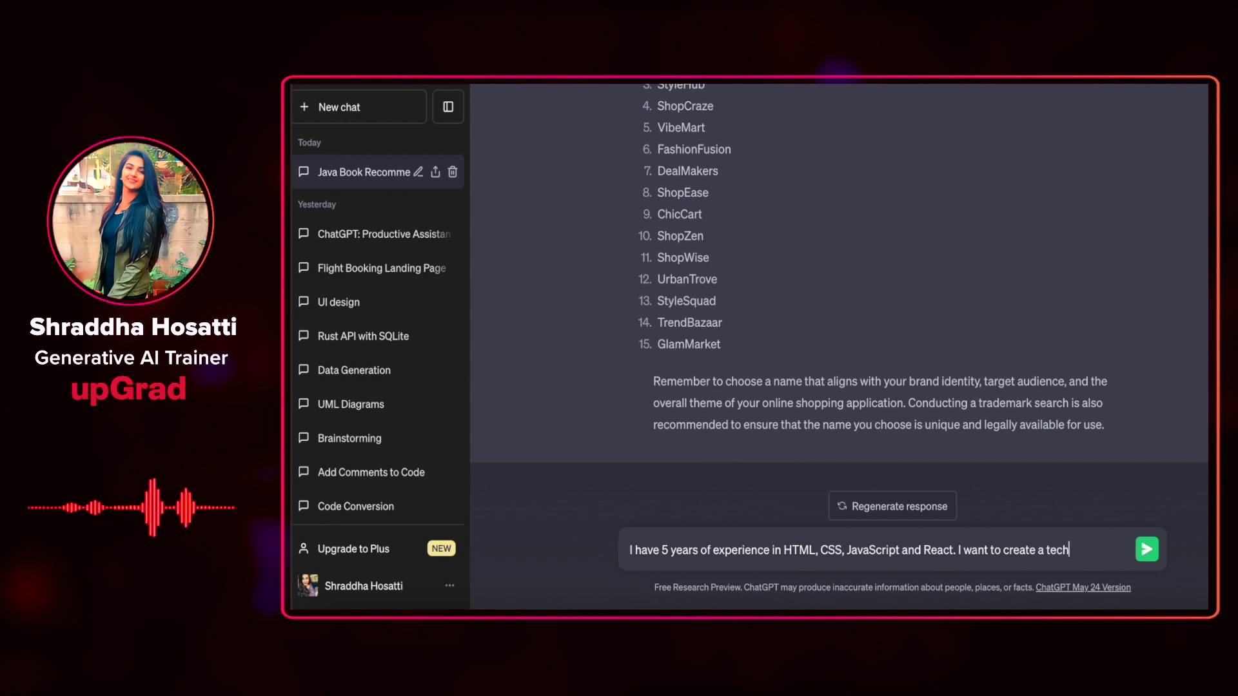
pyautogui.press('BackSpace')
pyautogui.press('BackSpace')
pyautogui.press('BackSpace')
pyautogui.press('BackSpace')
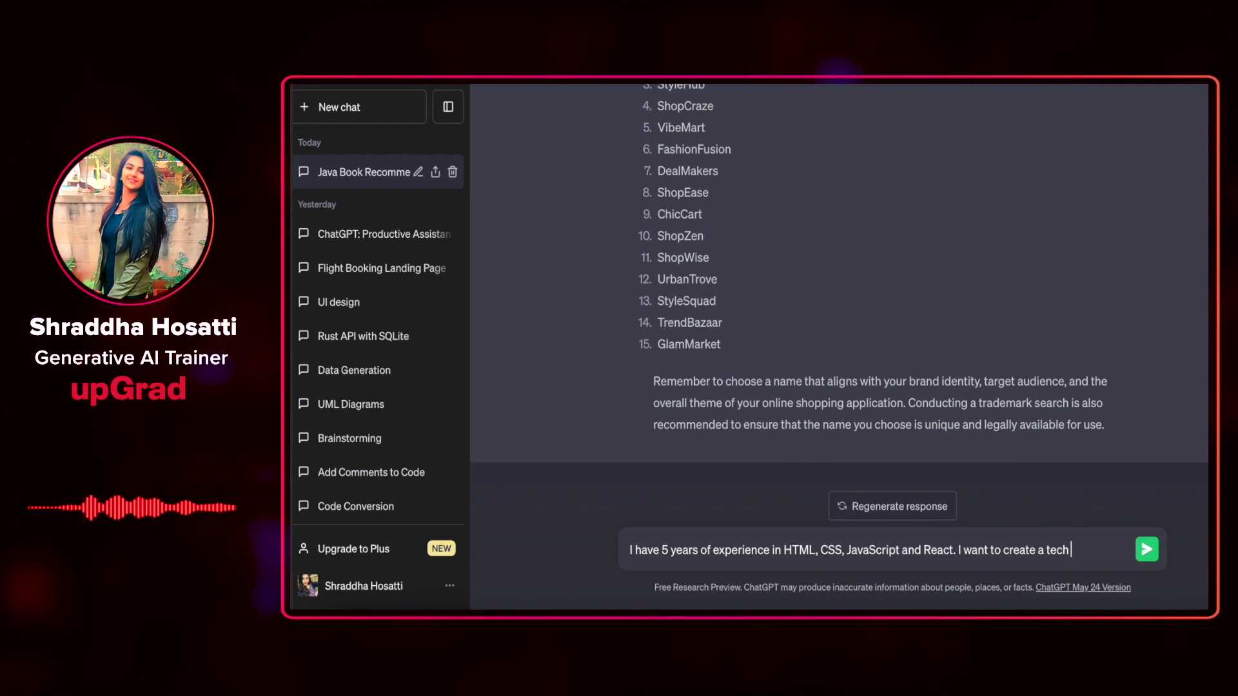
pyautogui.write('resume for')
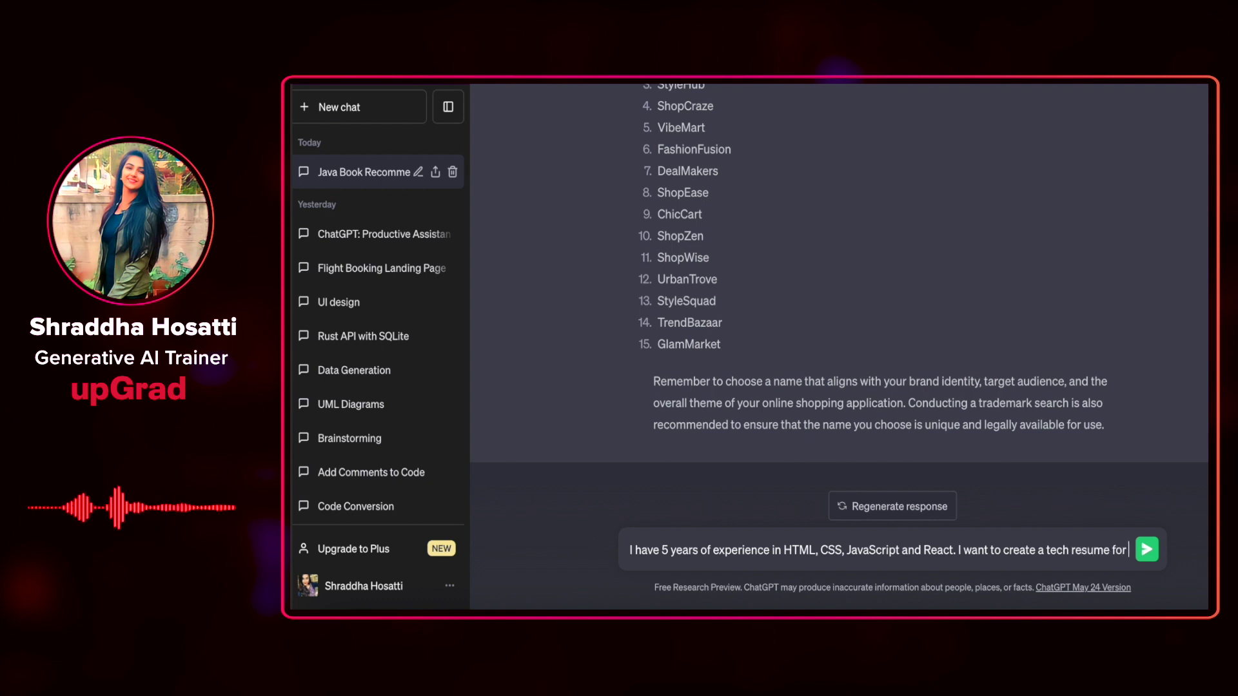
pyautogui.write(' the top')
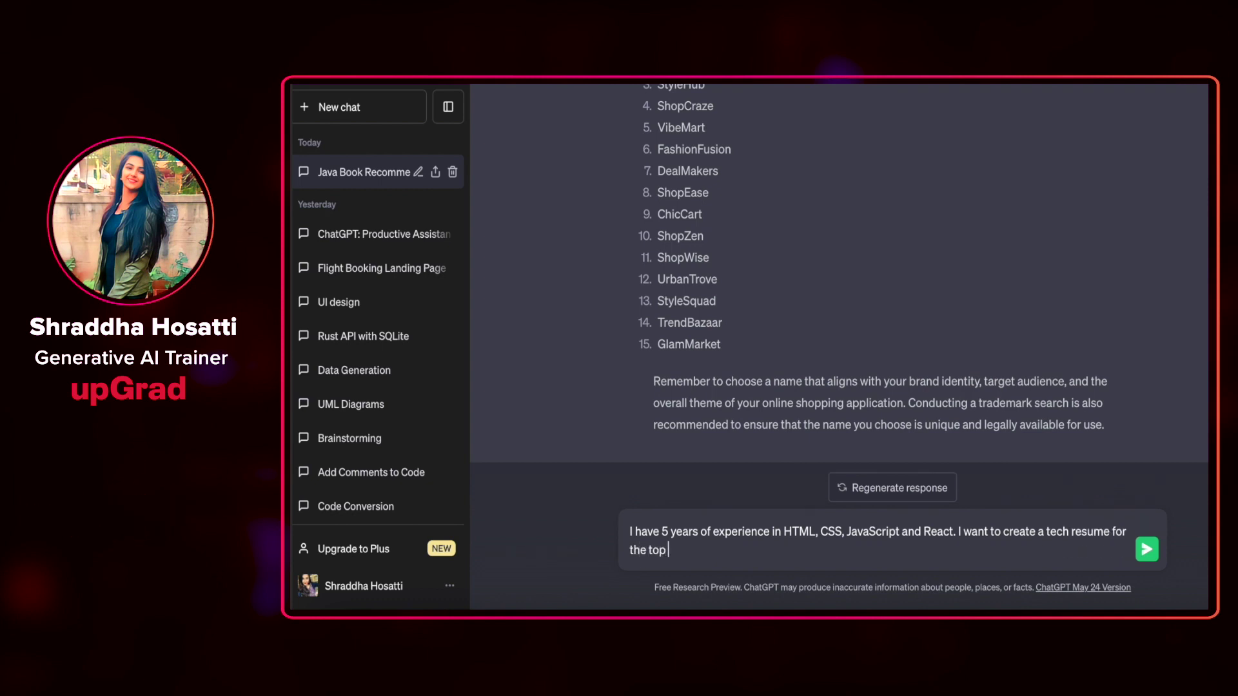
pyautogui.write(' companies in')
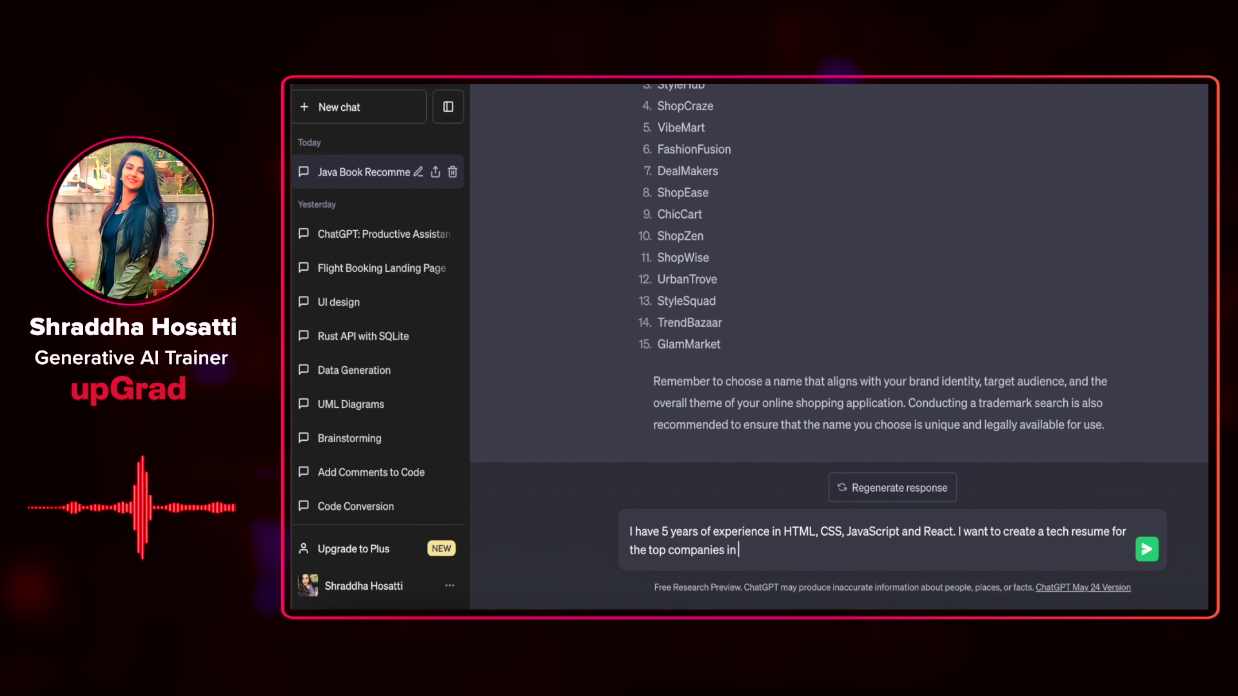
pyautogui.write(' India. Please help me')
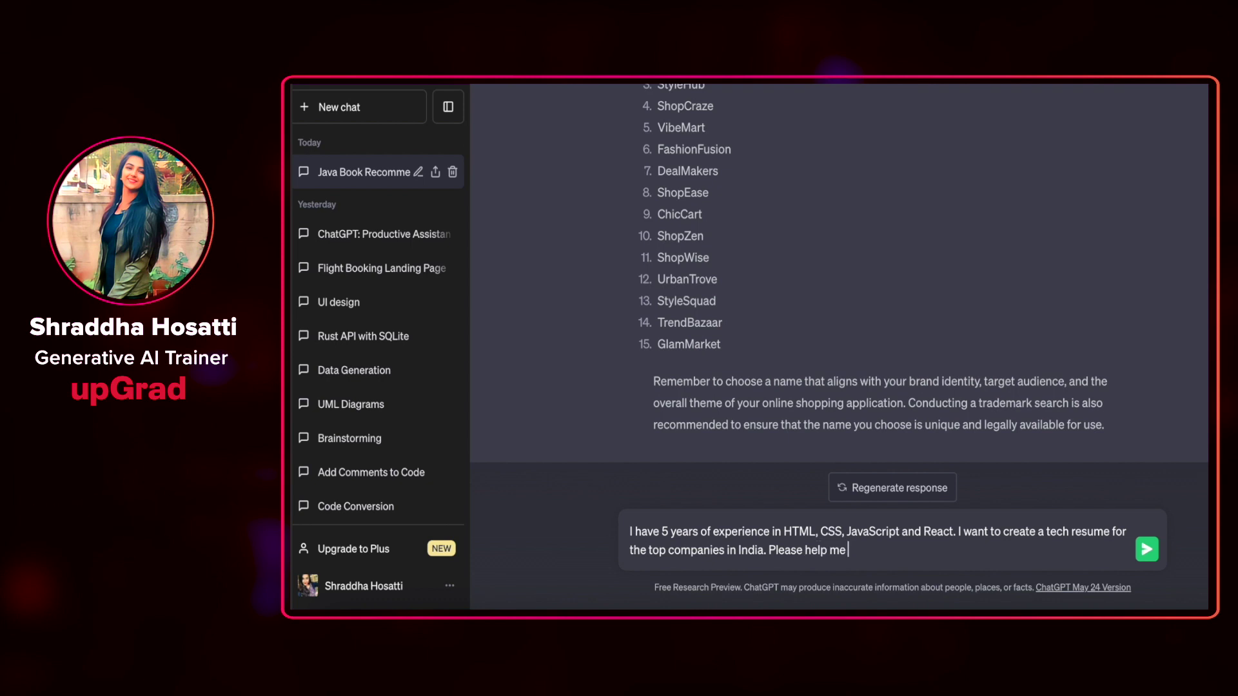
pyautogui.write(' make my resume')
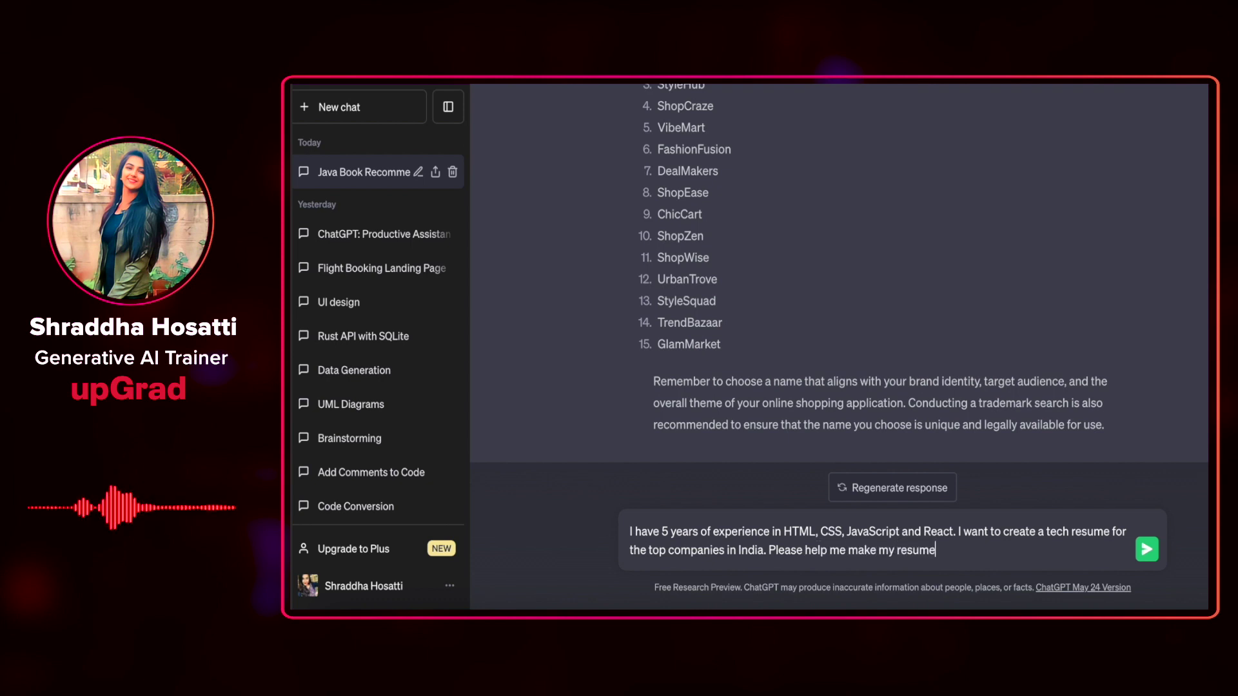
pyautogui.write('.')
pyautogui.press('Return')
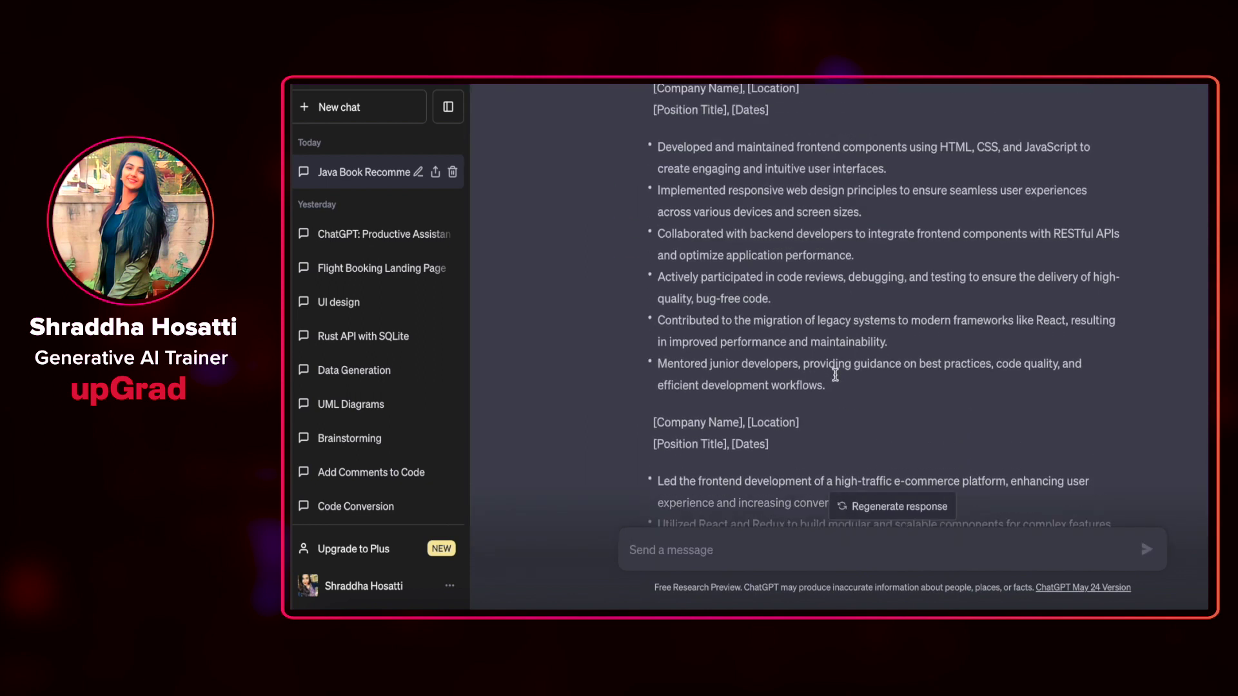
# Scroll through the resume's Summary, Experience, Skills, Education, Certifications, Projects and References sections.
pyautogui.scroll(4, 837, 379)
pyautogui.scroll(3, 836, 380)
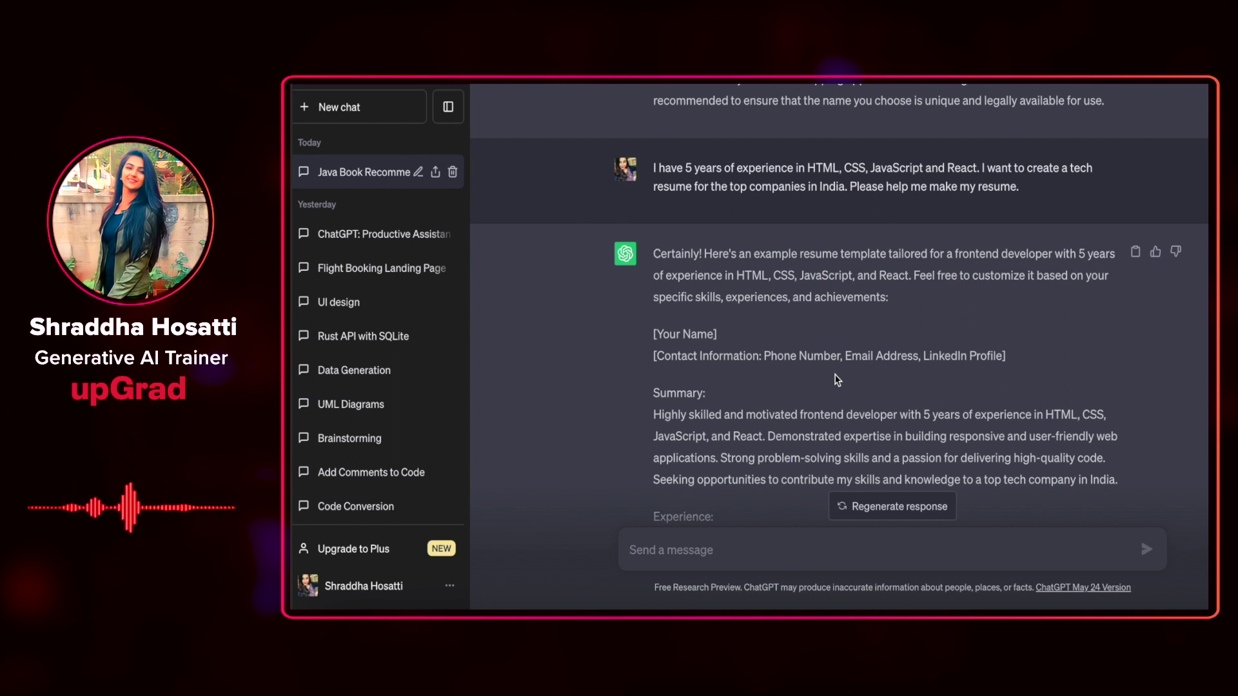
pyautogui.scroll(-2, 837, 380)
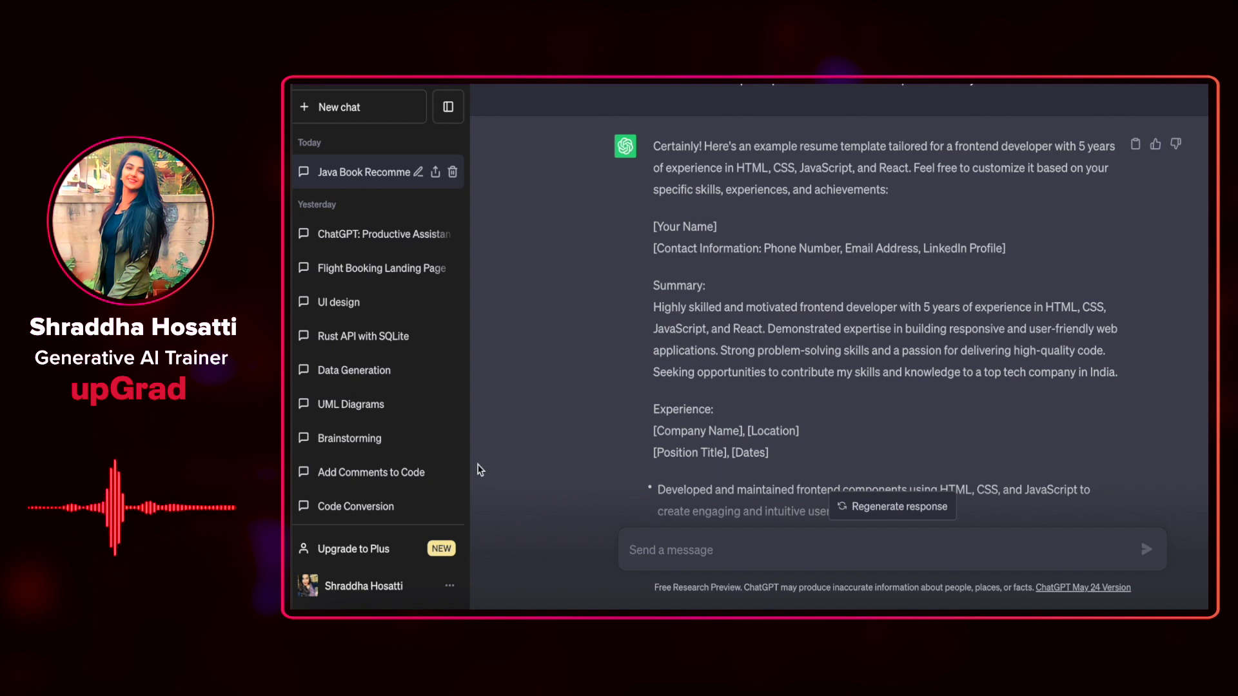
pyautogui.scroll(-4, 743, 356)
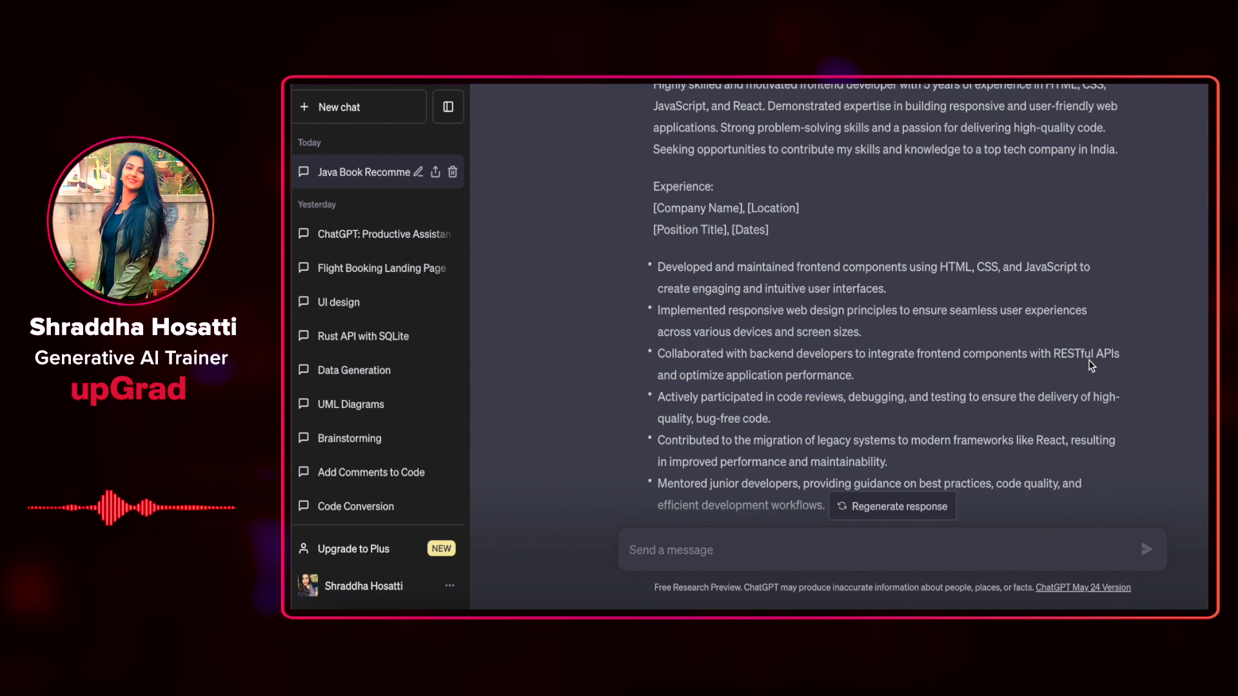
pyautogui.scroll(-2, 677, 403)
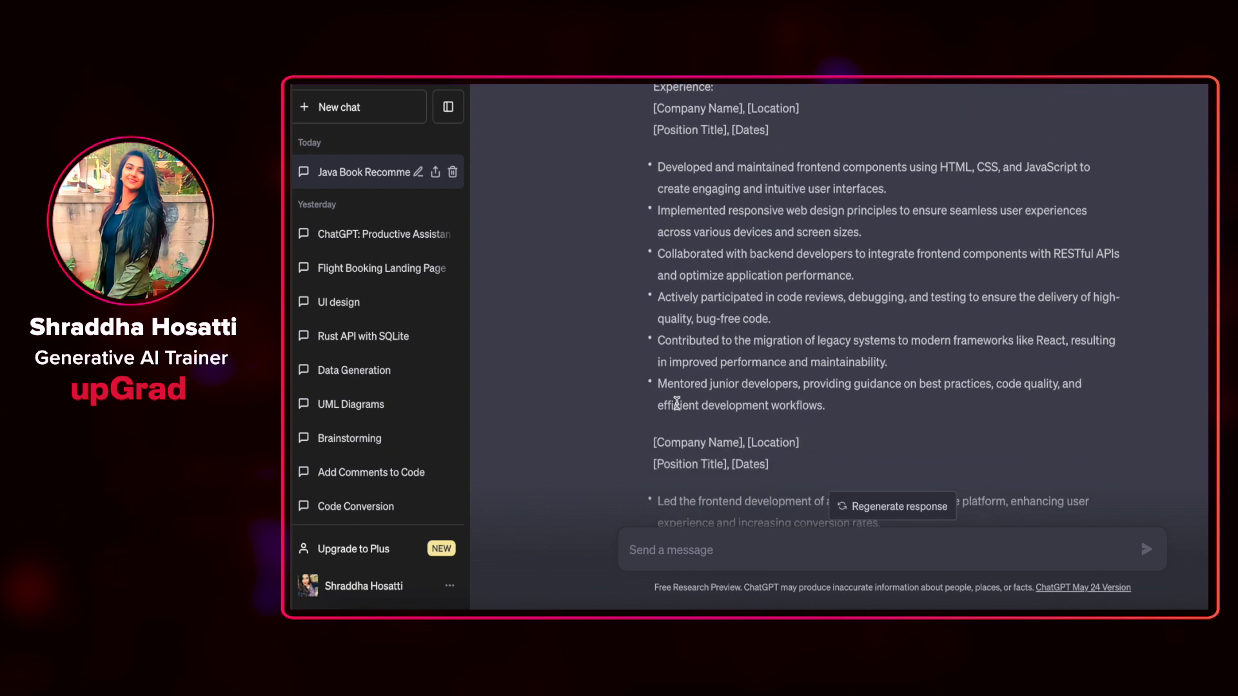
pyautogui.scroll(-2, 676, 403)
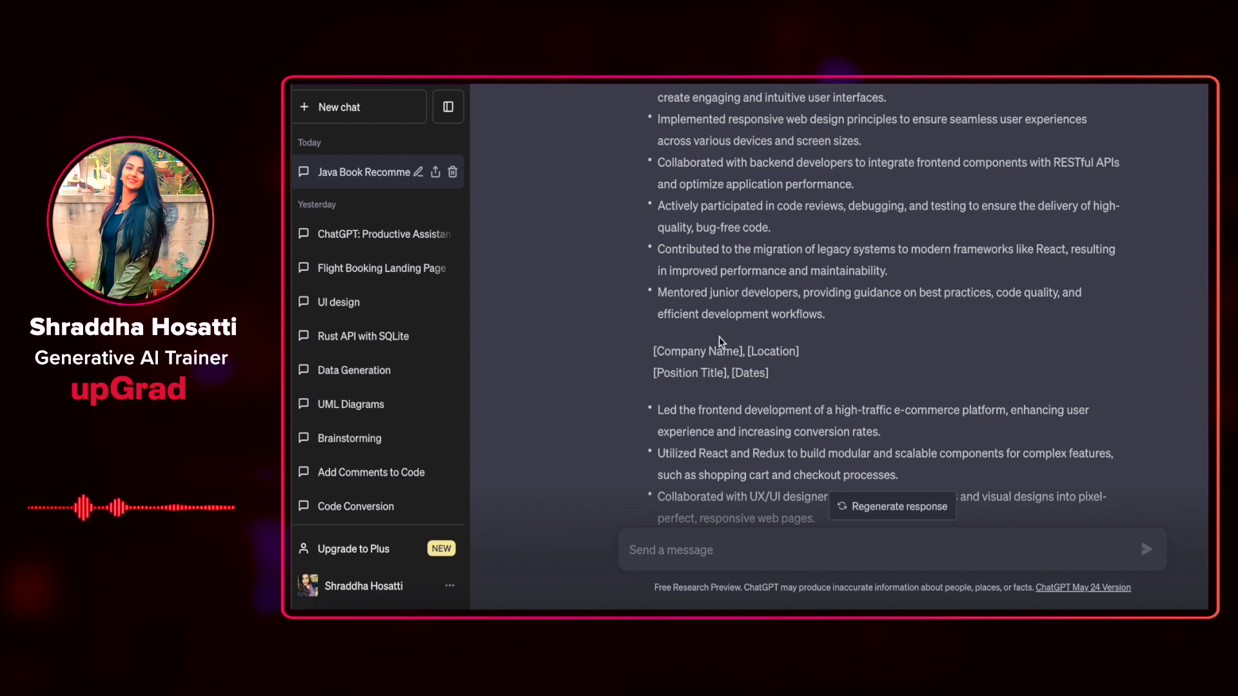
pyautogui.scroll(-3, 719, 342)
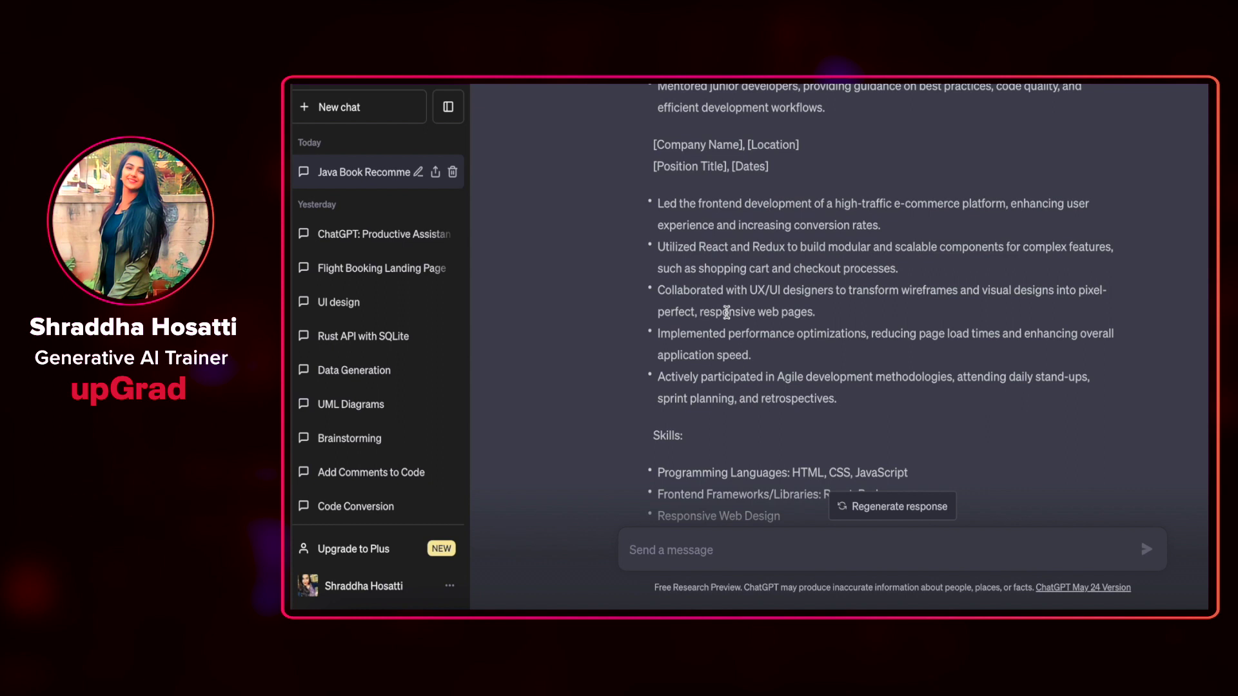
pyautogui.scroll(-3, 727, 313)
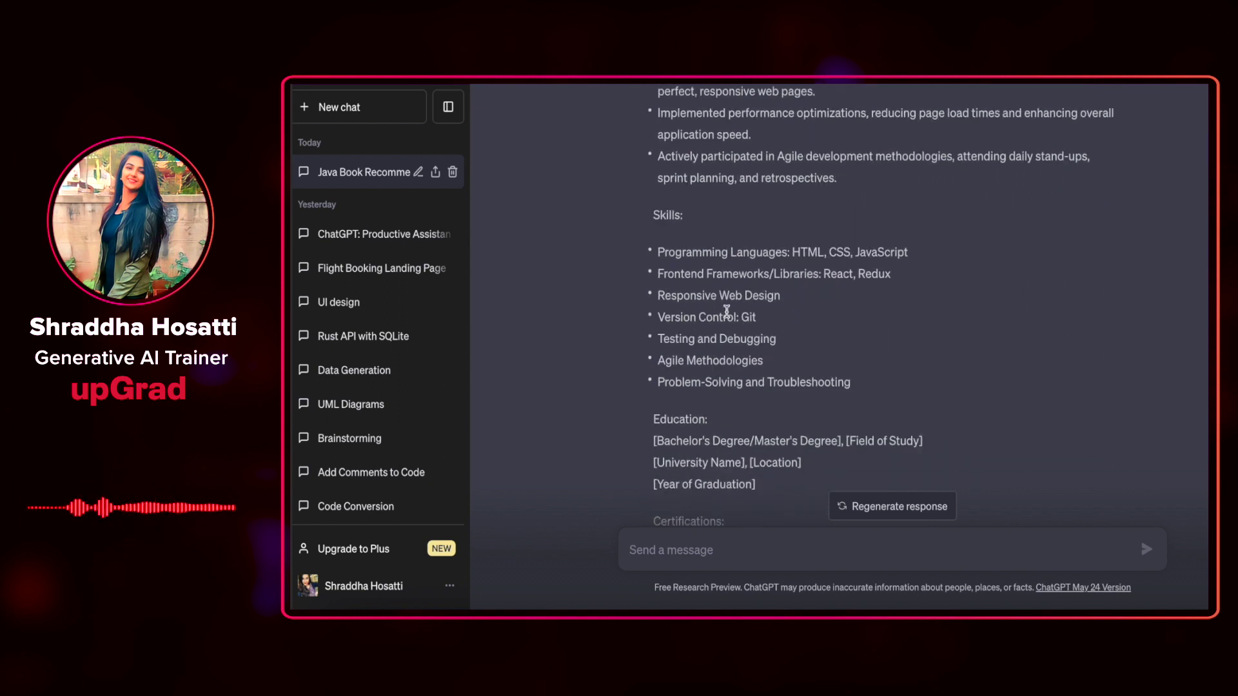
pyautogui.scroll(-1, 727, 312)
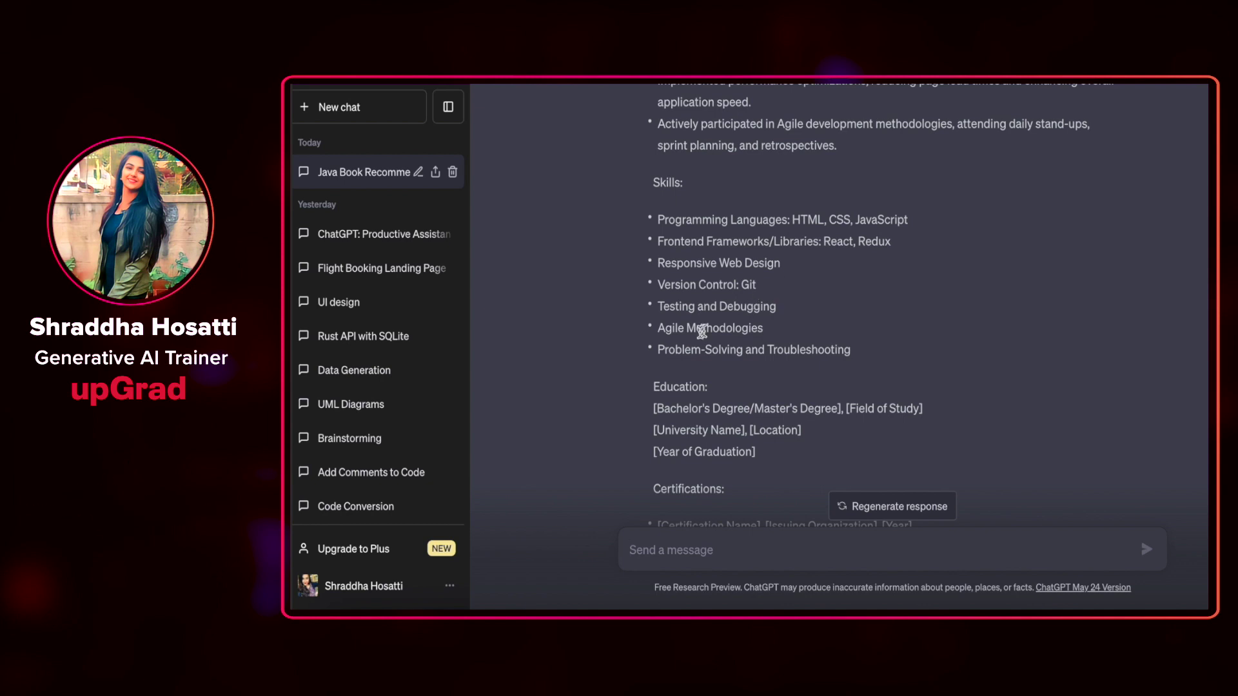
pyautogui.scroll(-3, 760, 369)
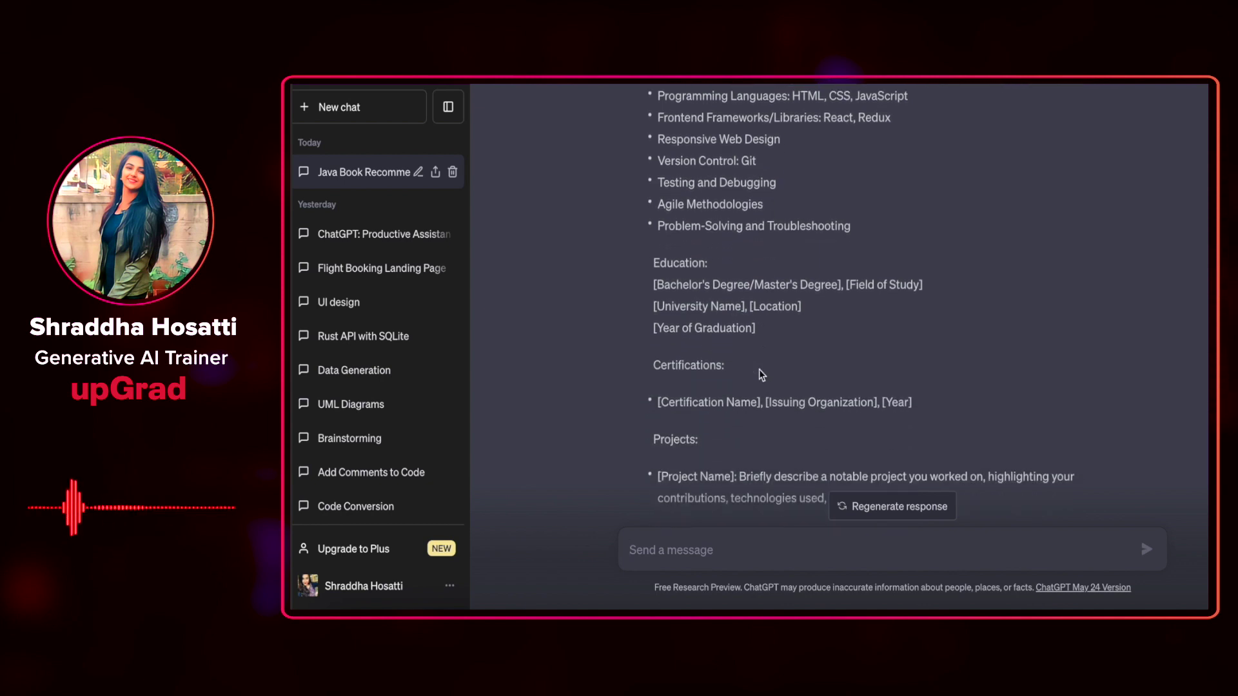
pyautogui.scroll(-3, 760, 370)
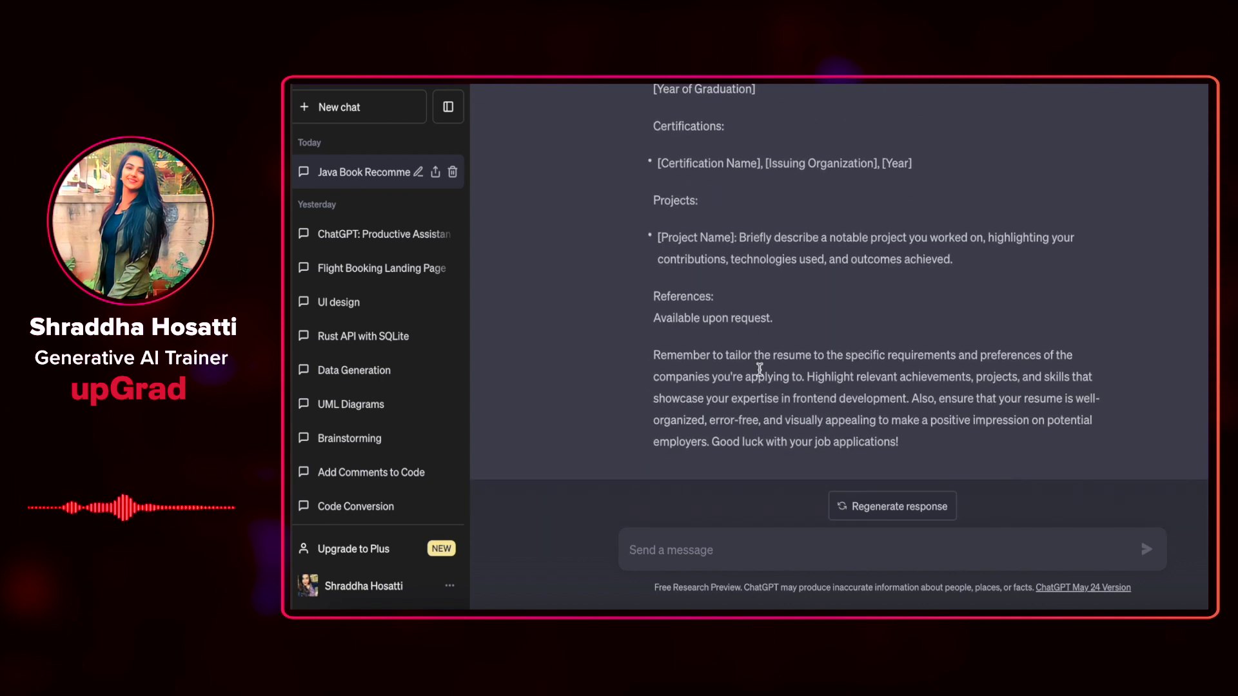
pyautogui.scroll(-1, 759, 369)
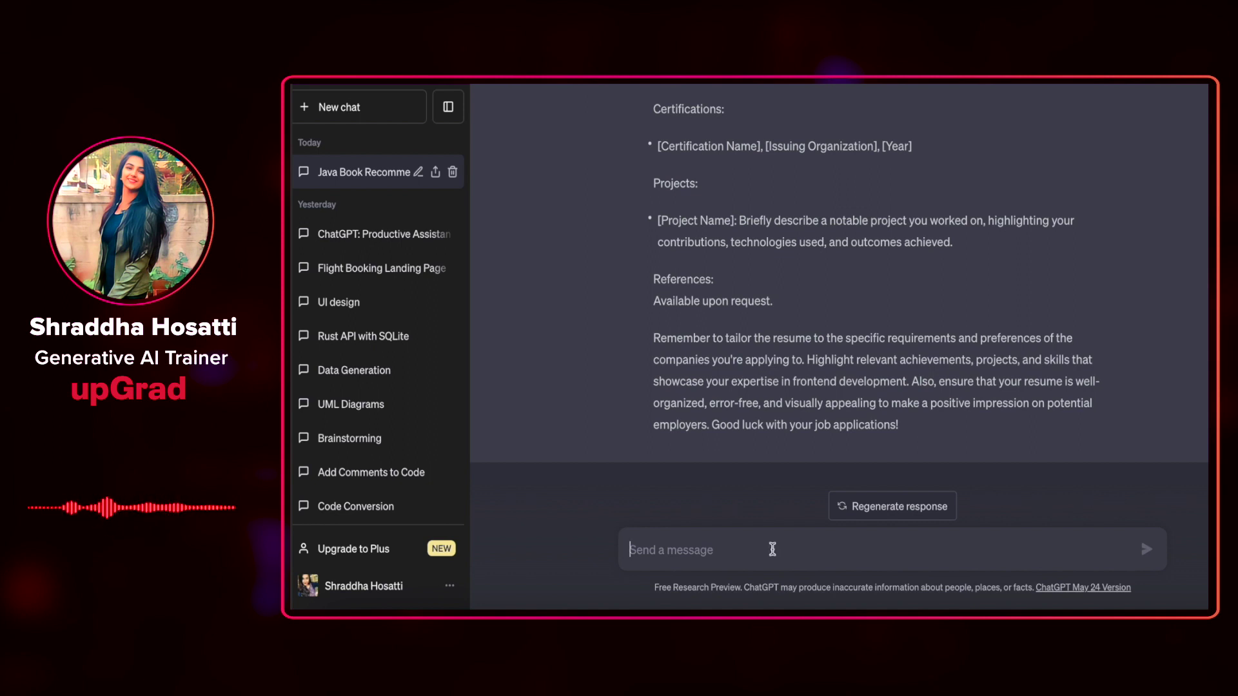
# Send a request for a cover letter to a startup working on an online shopping application.
pyautogui.write('I want to')
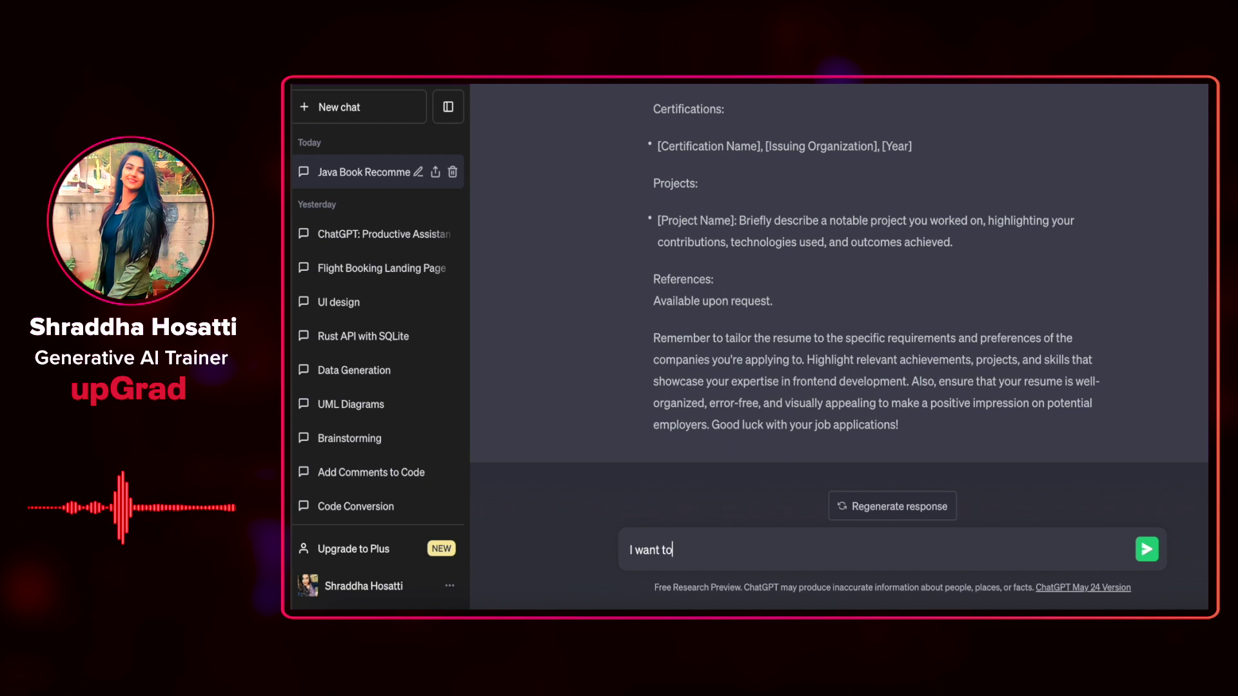
pyautogui.write(' apply to a')
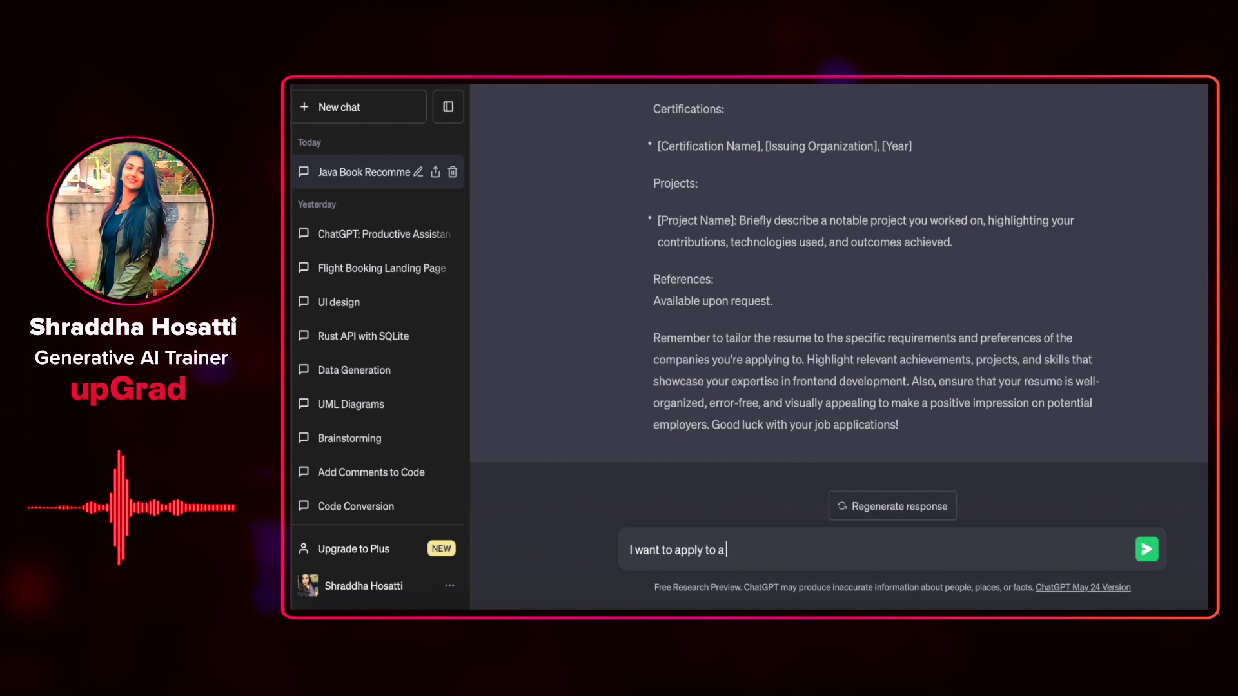
pyautogui.write(' start')
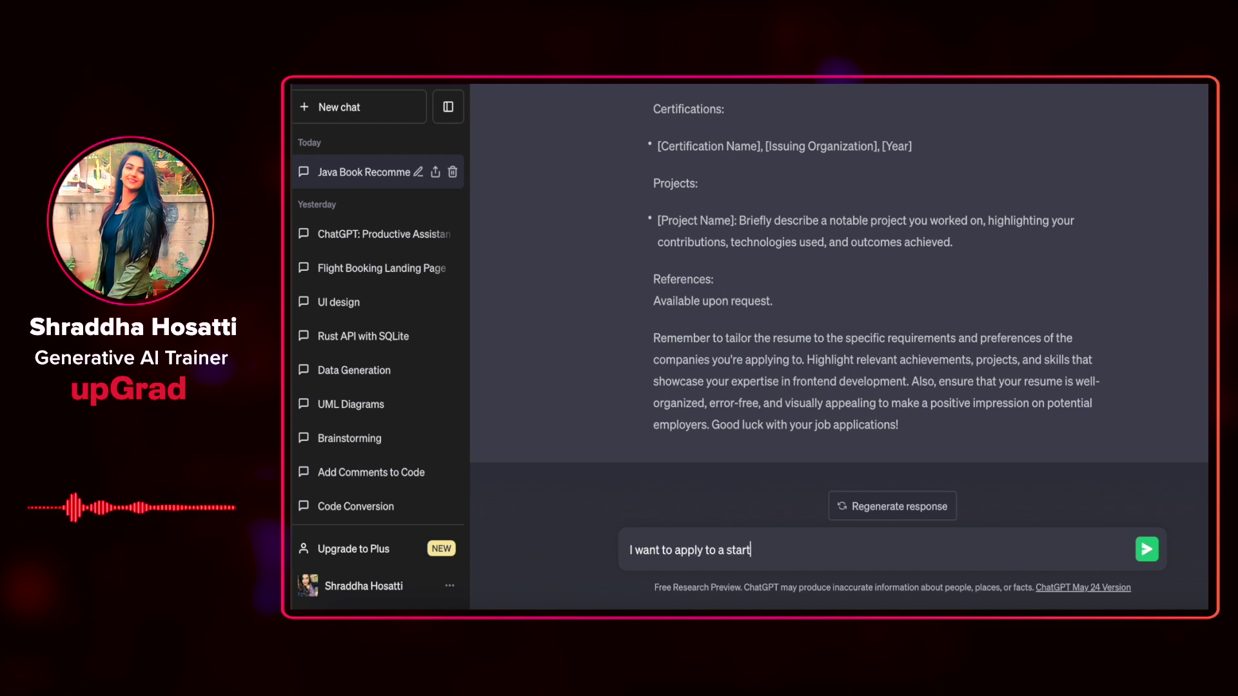
pyautogui.write('up that')
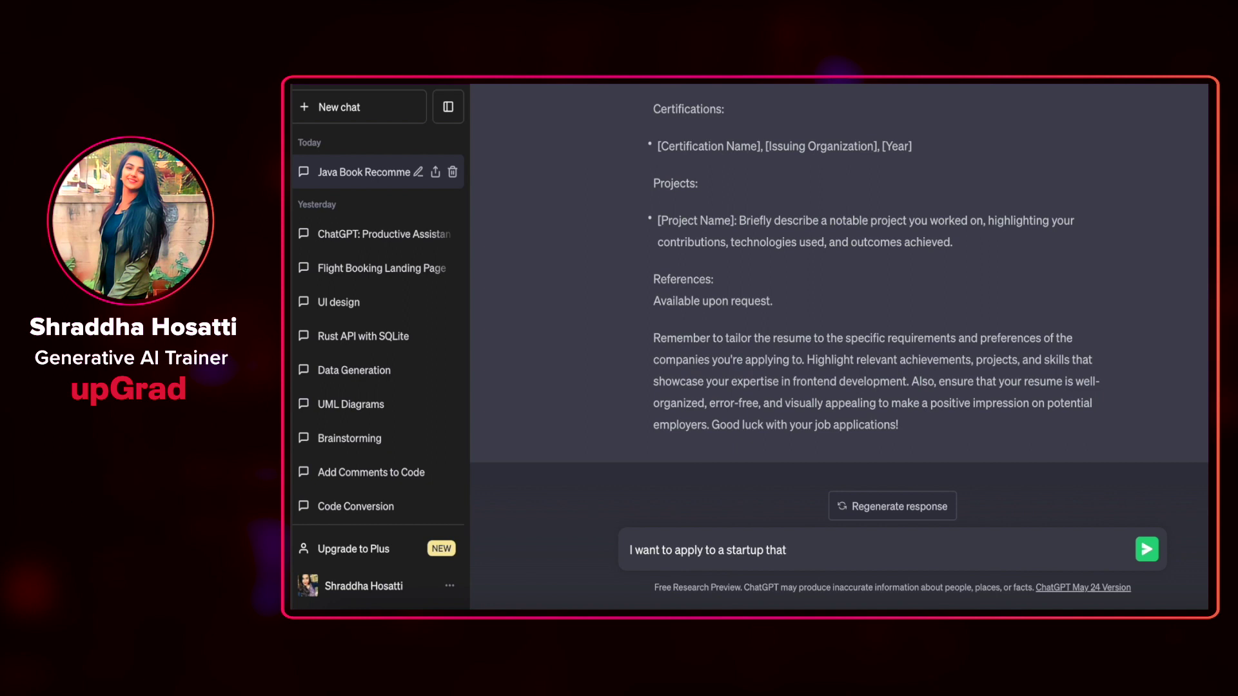
pyautogui.write(' works on an online shopping ')
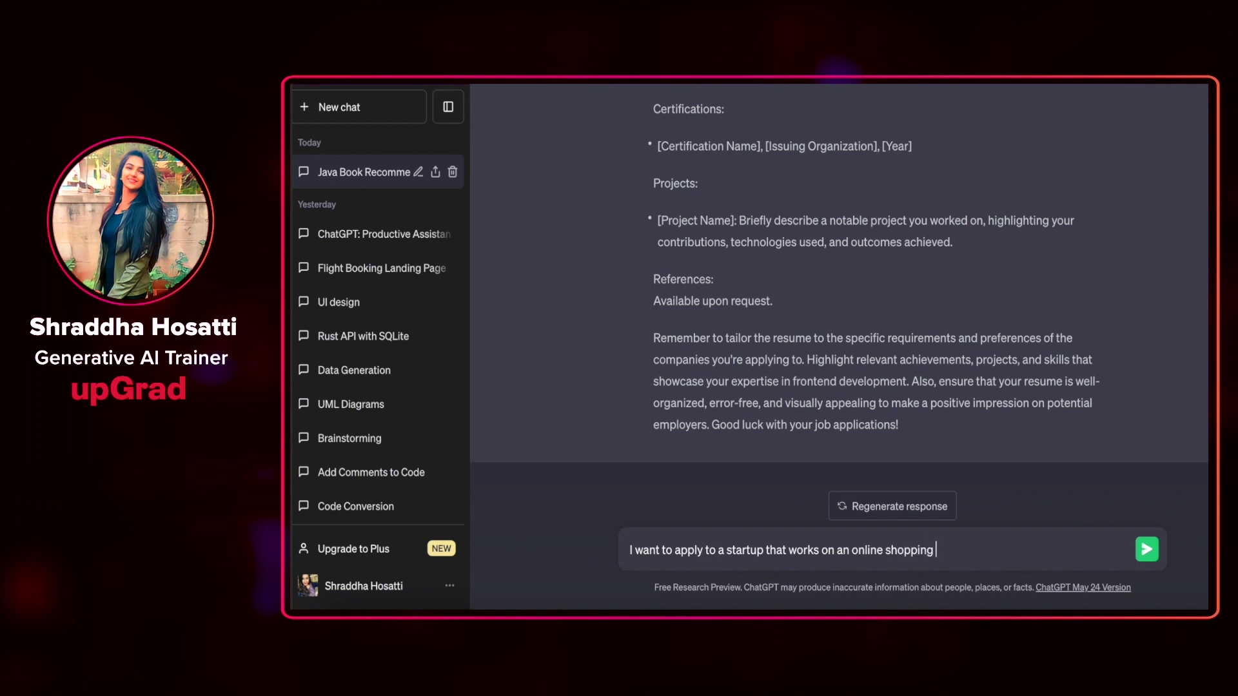
pyautogui.write('application. This startup has')
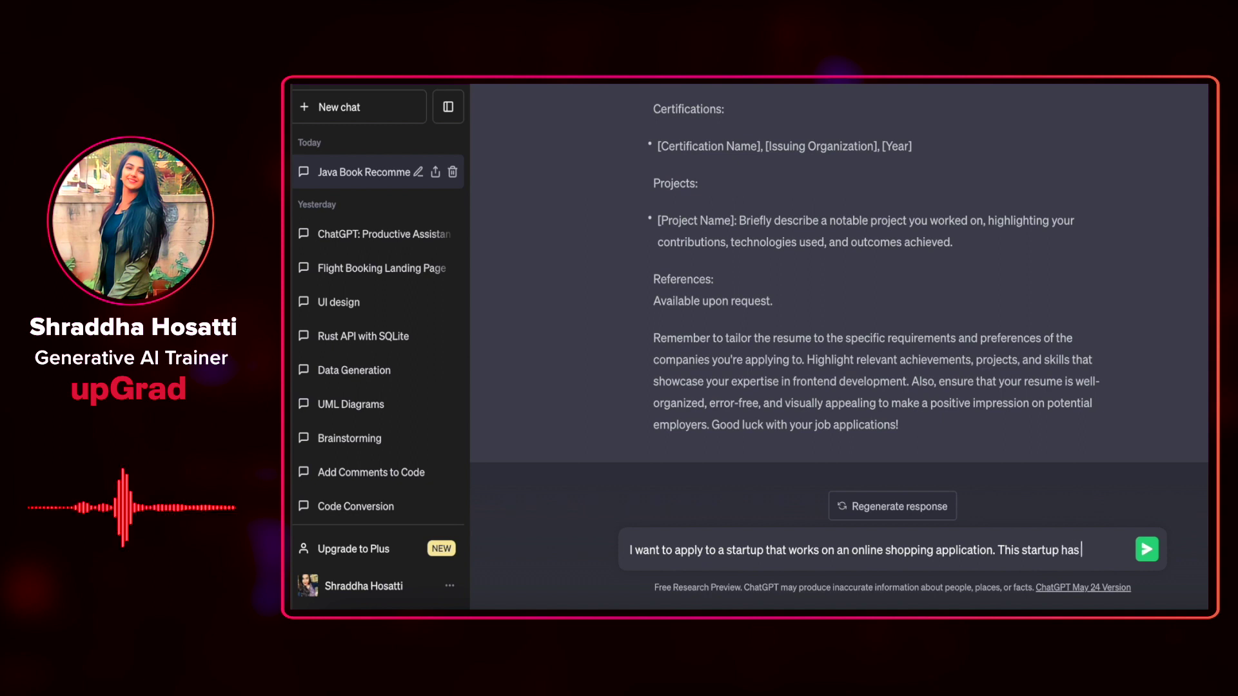
pyautogui.write(' requested for')
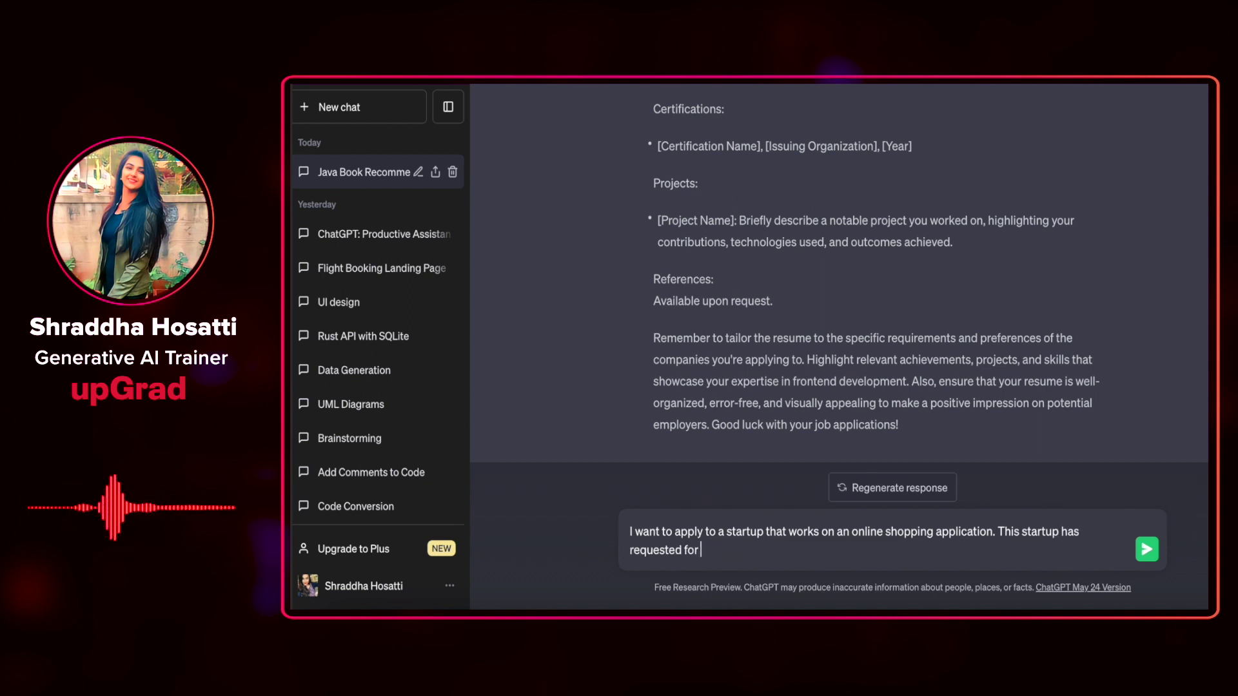
pyautogui.write(' a cover lette')
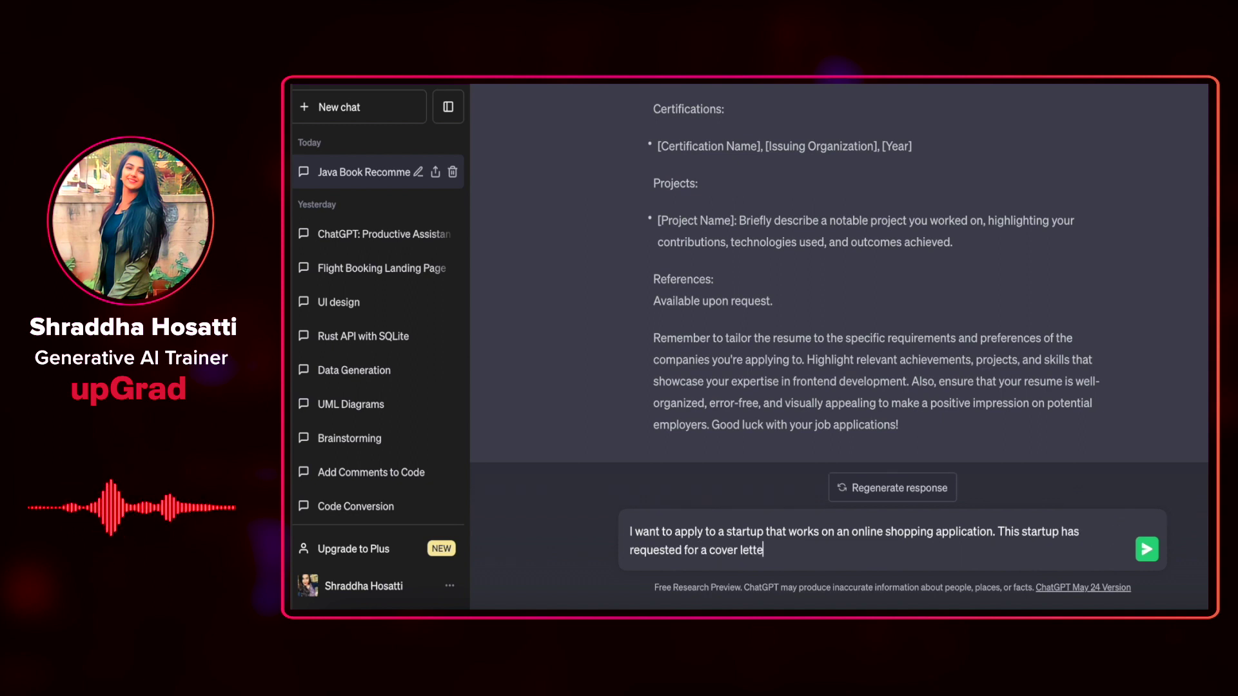
pyautogui.write('r along with my')
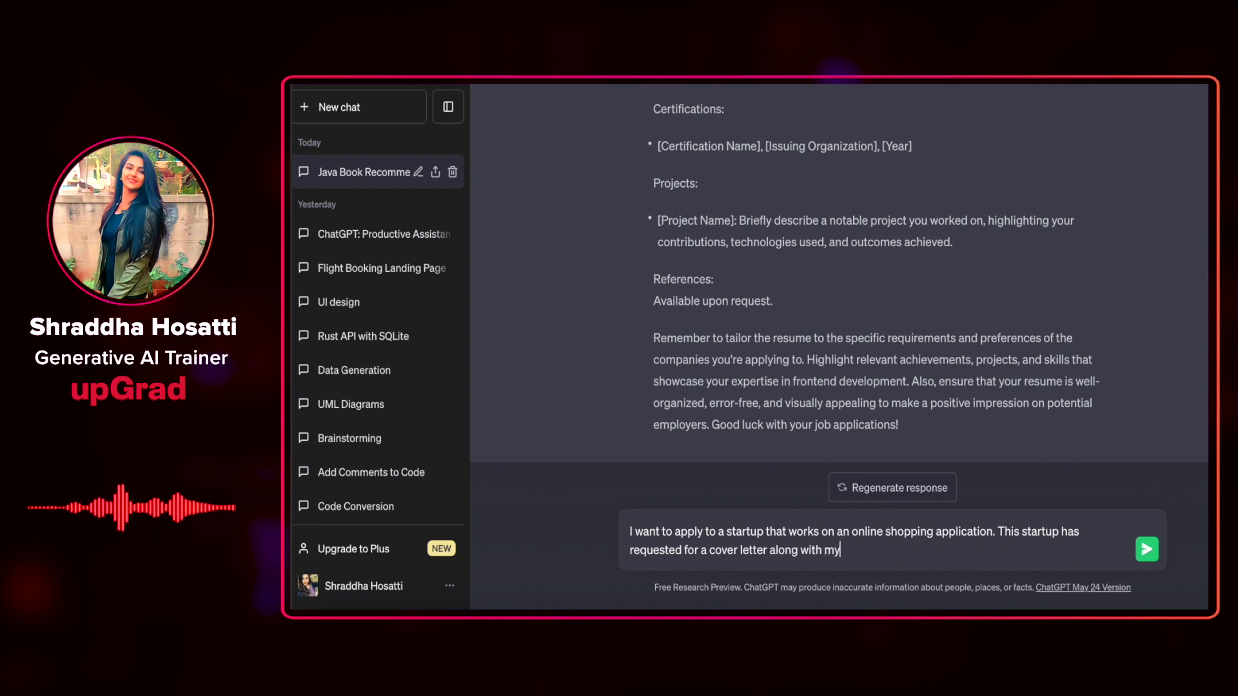
pyautogui.write(' resume. Ple')
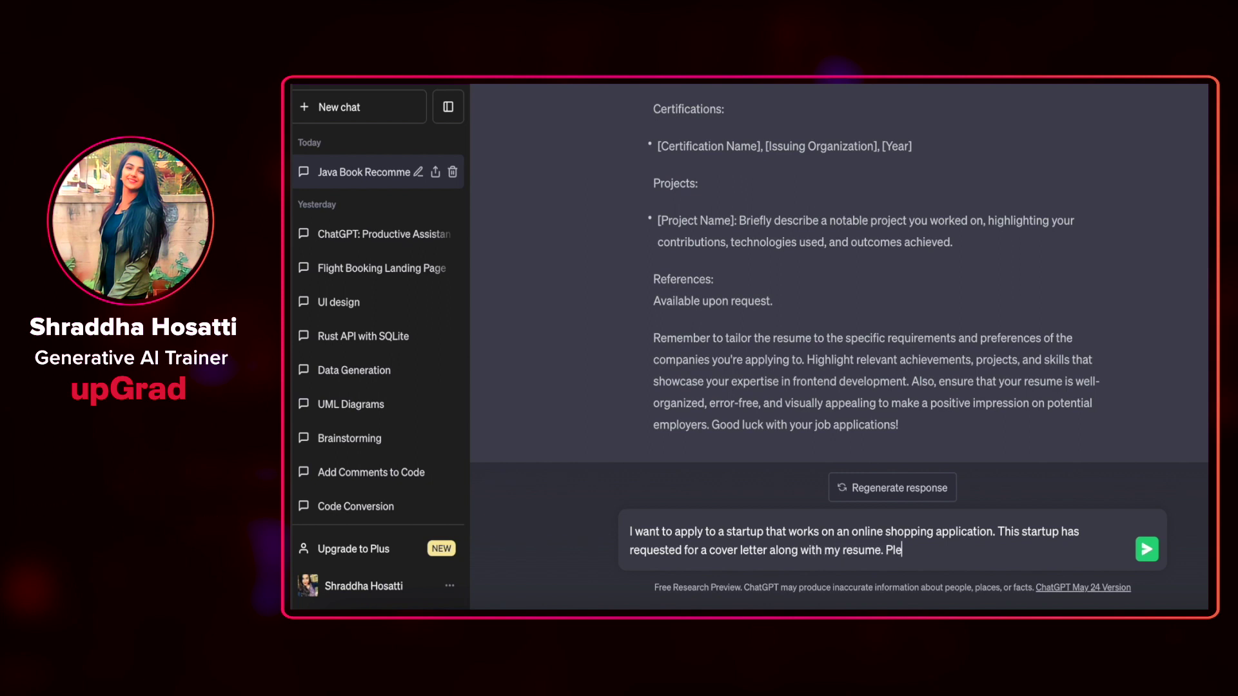
pyautogui.write('ase help me write the covr')
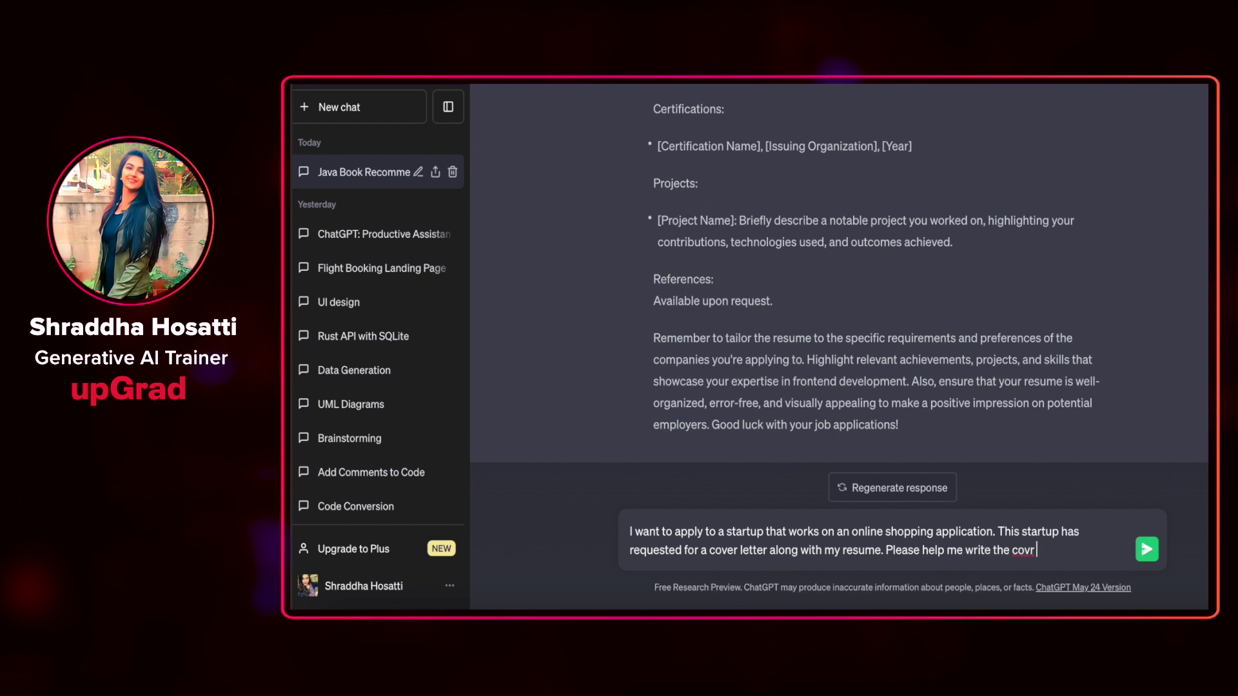
pyautogui.press('BackSpace')
pyautogui.write('er letter.')
pyautogui.press('Return')
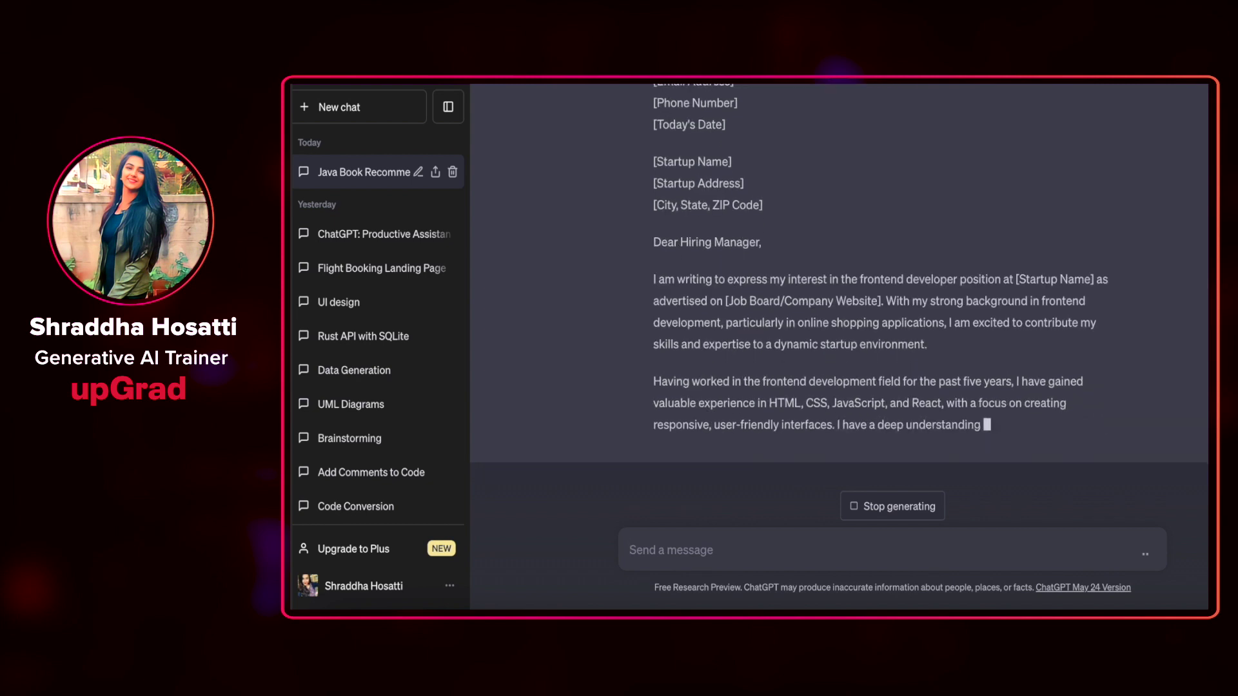
pyautogui.scroll(3, 849, 310)
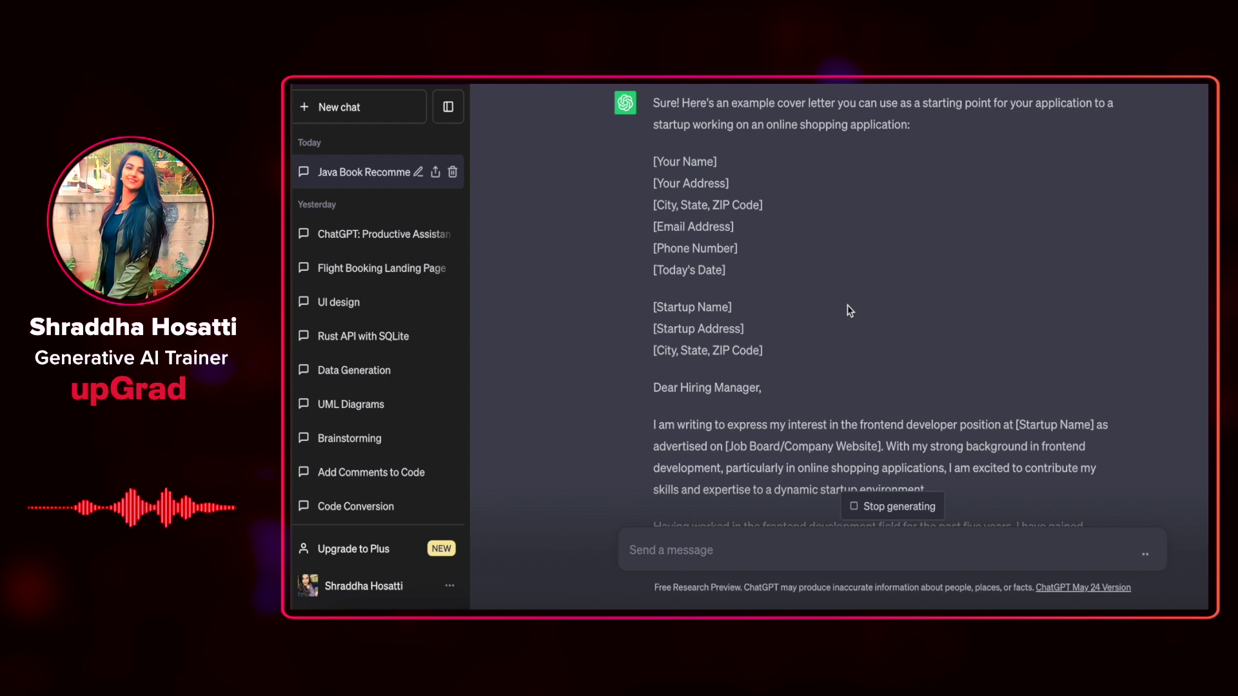
pyautogui.scroll(-2, 847, 311)
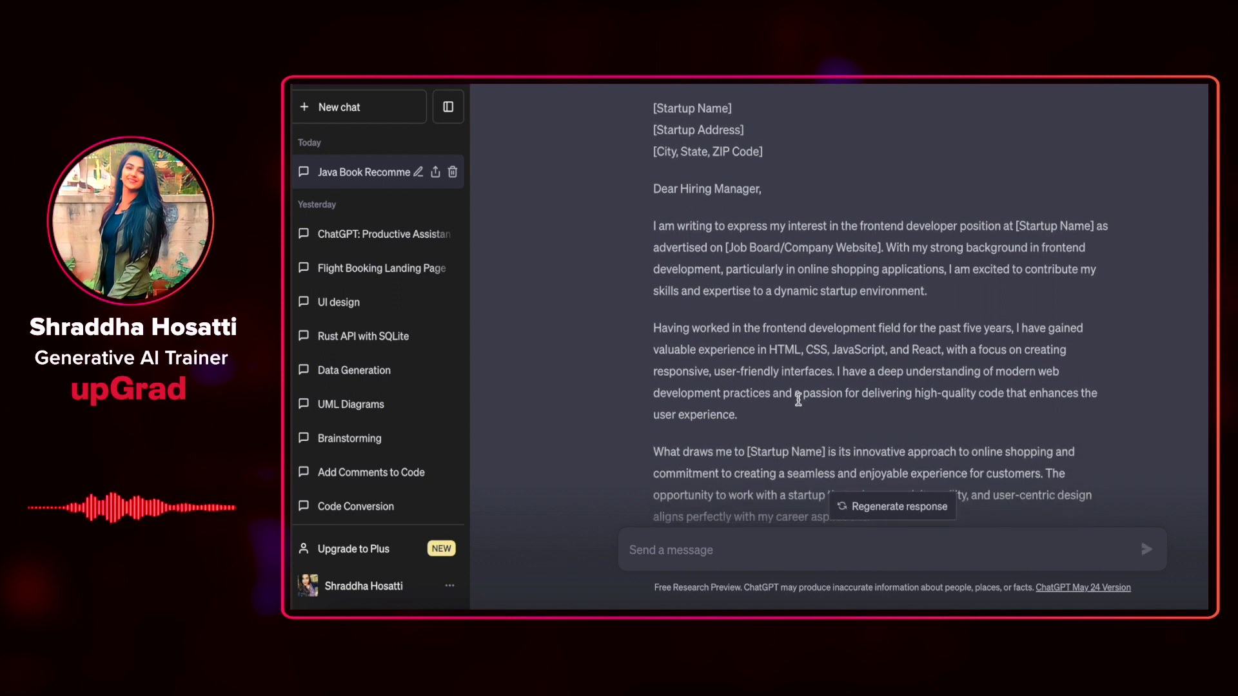
pyautogui.scroll(-2, 798, 399)
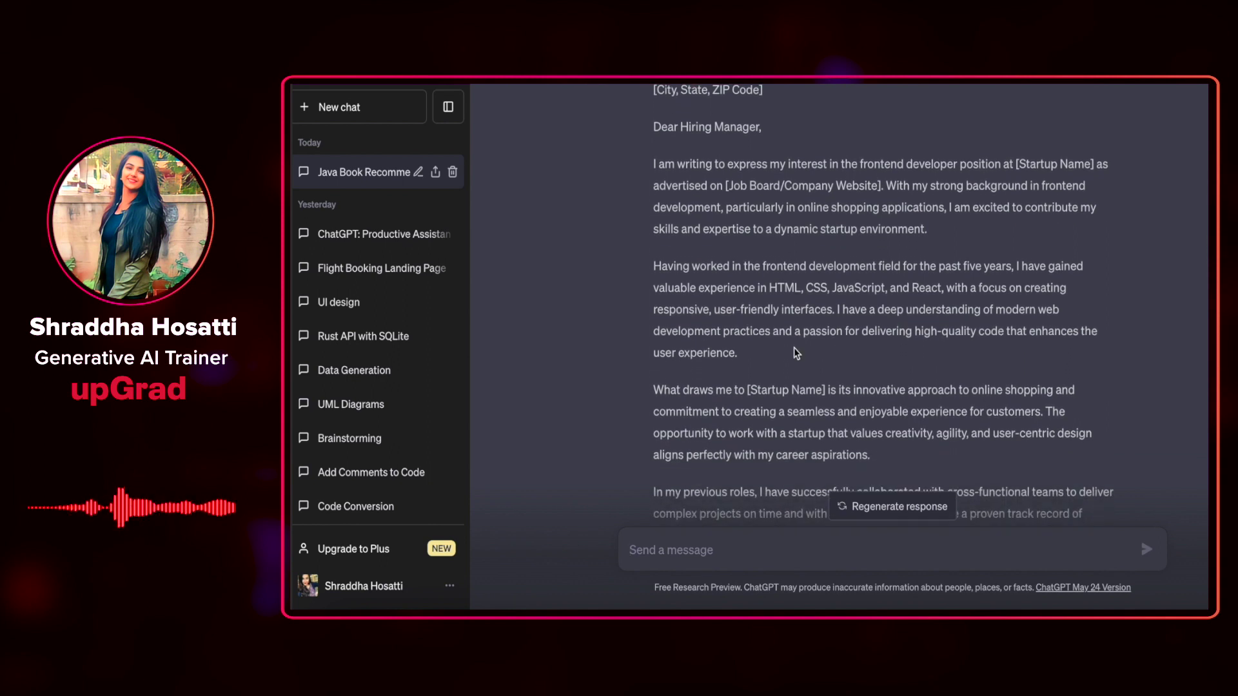
pyautogui.moveTo(766, 290); pyautogui.dragTo(939, 293)
pyautogui.click(939, 292)
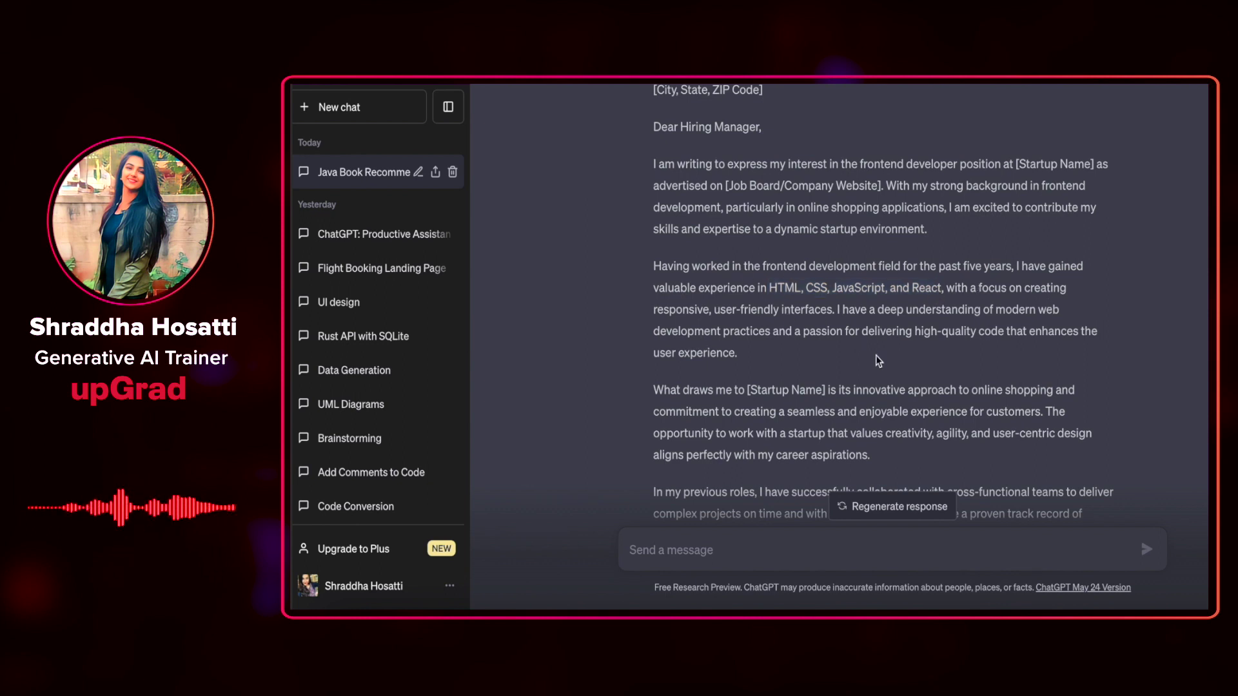
pyautogui.scroll(-10, 878, 362)
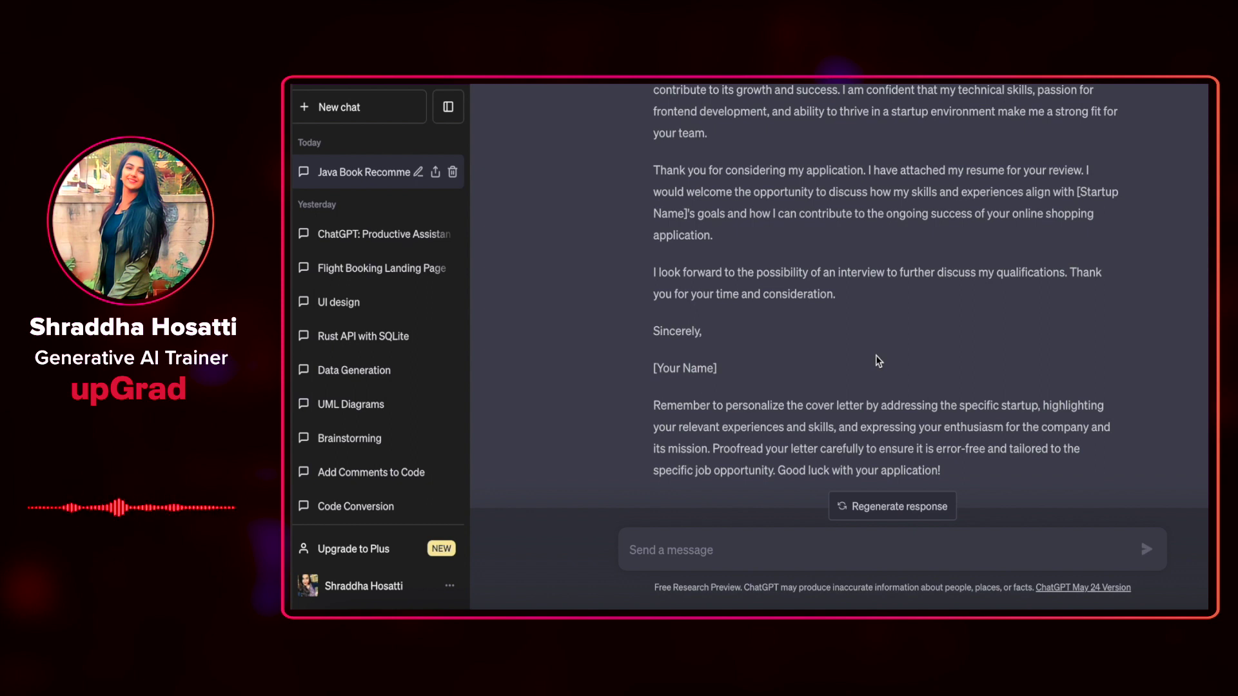
pyautogui.scroll(-1, 851, 419)
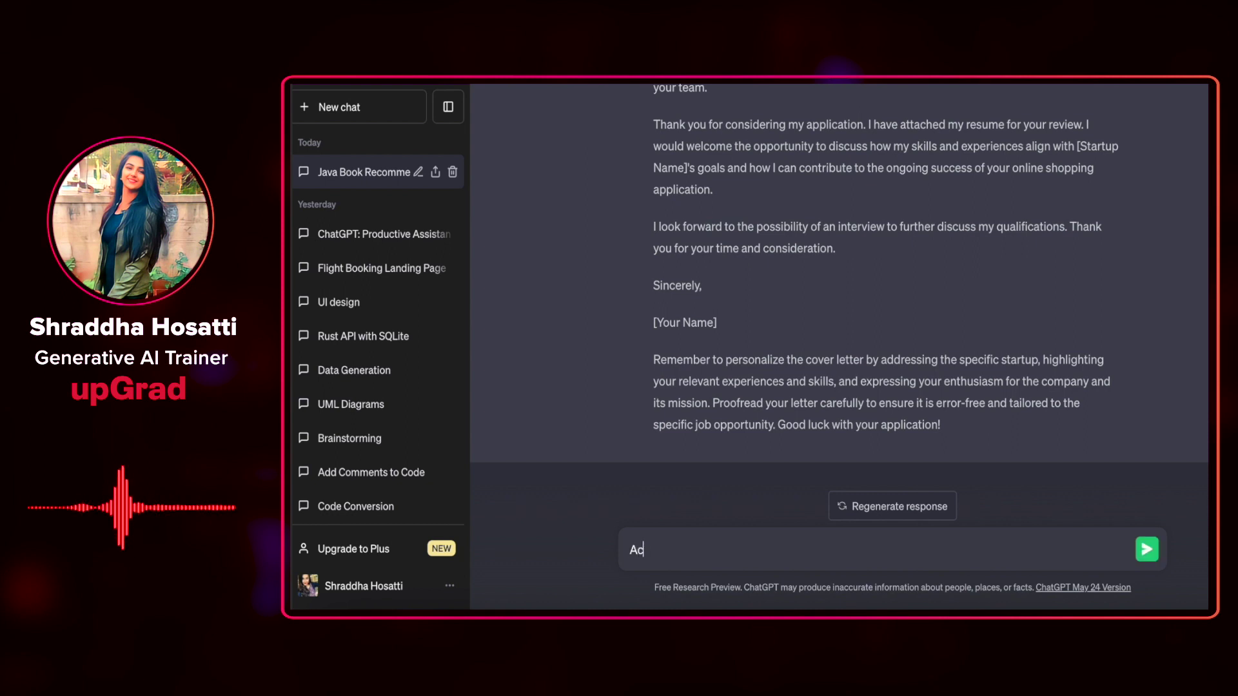
# Write a prompt asking ChatGPT, as a technical interviewer, for 5 first-round frontend development questions.
pyautogui.write('as a technic')
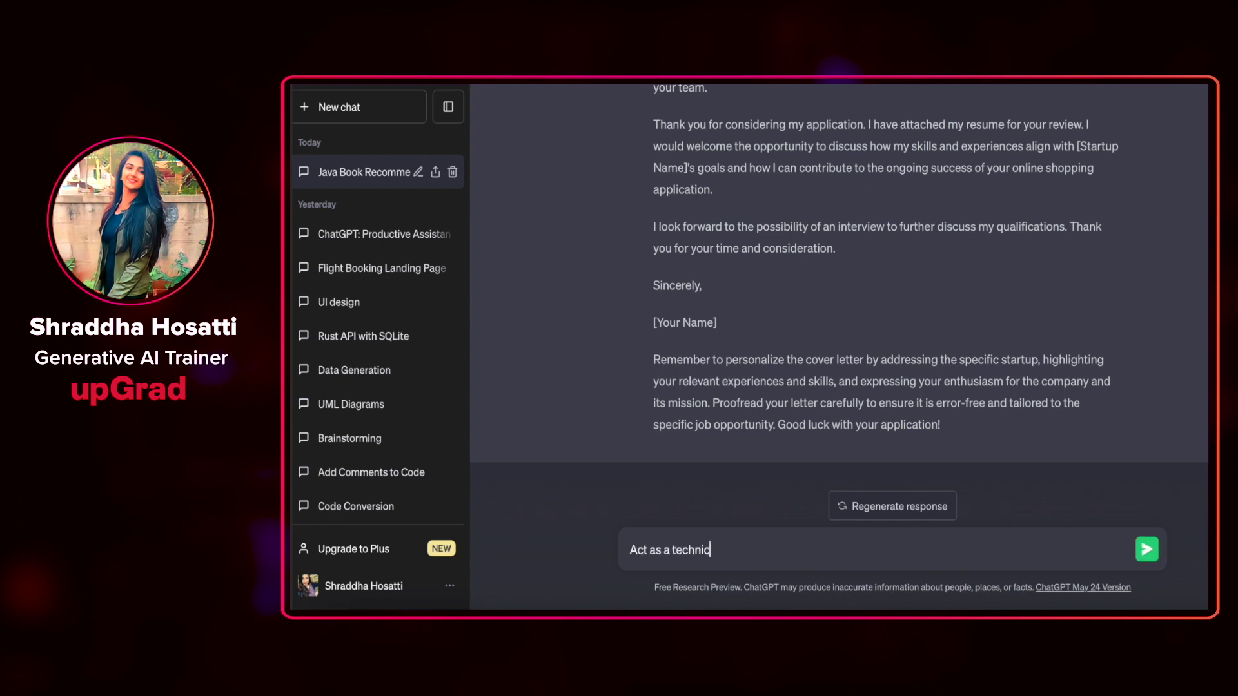
pyautogui.write('al interviewer and ')
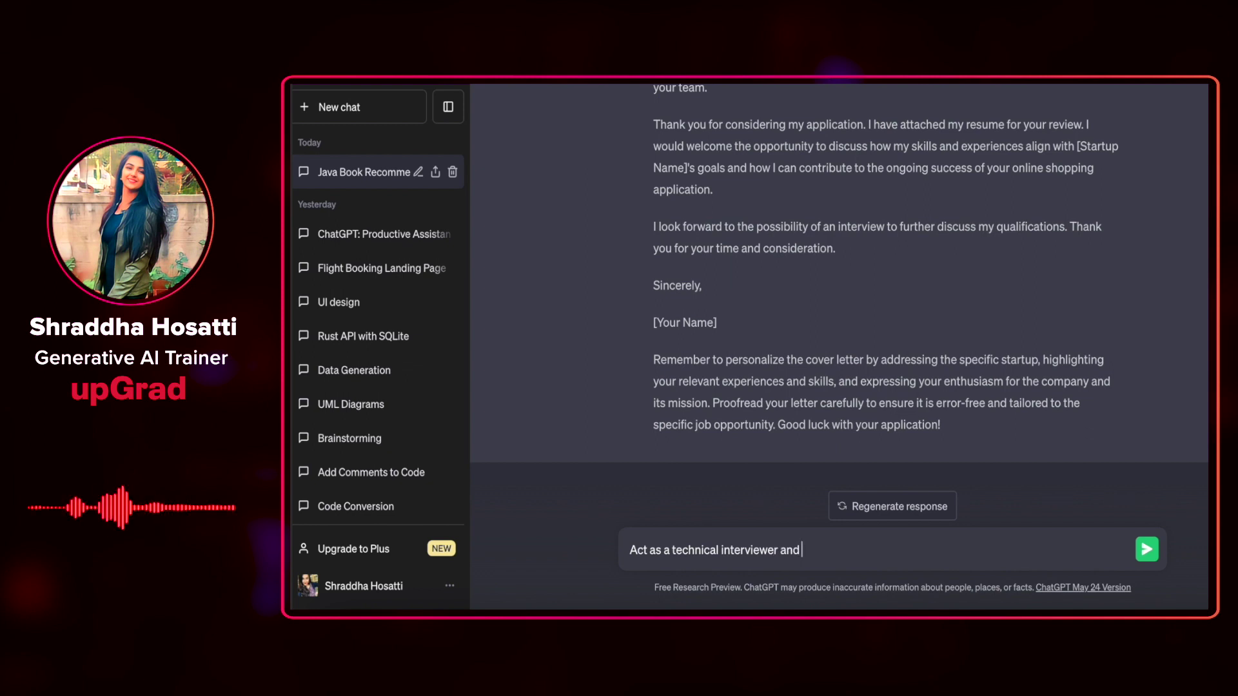
pyautogui.write('give')
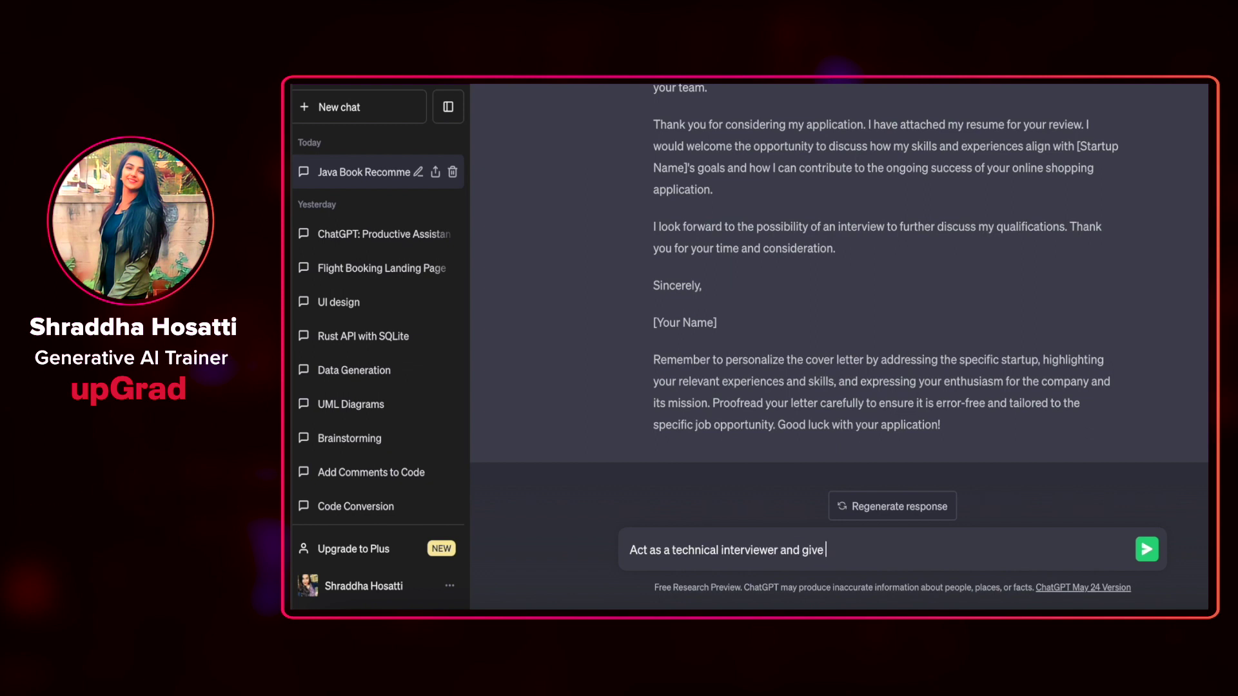
pyautogui.press('BackSpace')
pyautogui.press('BackSpace')
pyautogui.press('BackSpace')
pyautogui.press('BackSpace')
pyautogui.write('ask 5 questions on')
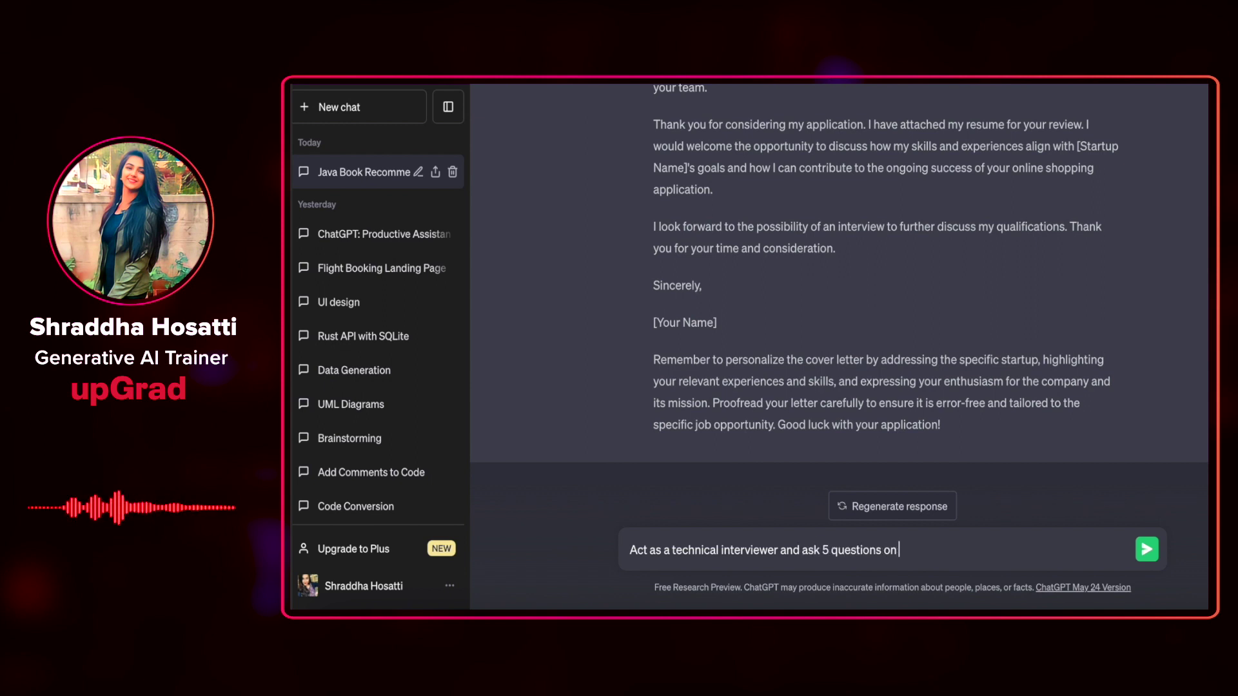
pyautogui.write(' fronte')
pyautogui.write('nd developmen')
pyautogui.write('t. Please')
pyautogui.write(' note that th')
pyautogui.write('ese question')
pyautogui.write('s should be based')
pyautogui.write(' on the firs')
pyautogui.write('t round ')
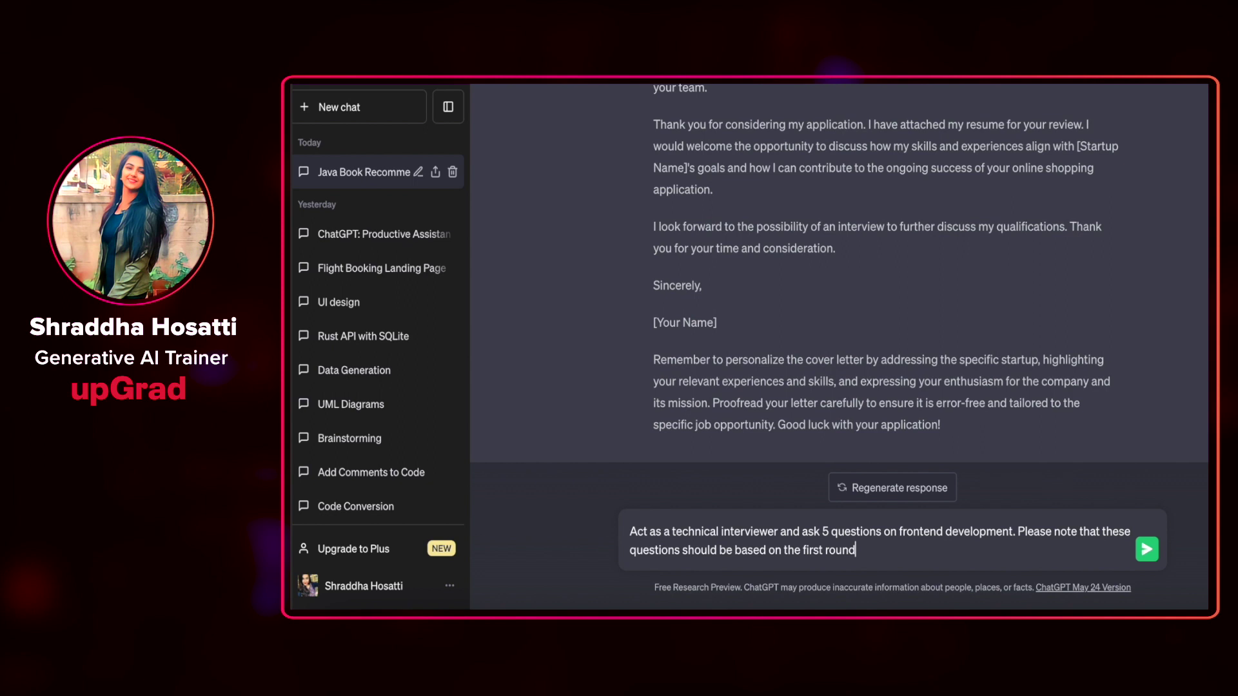
pyautogui.write('that')
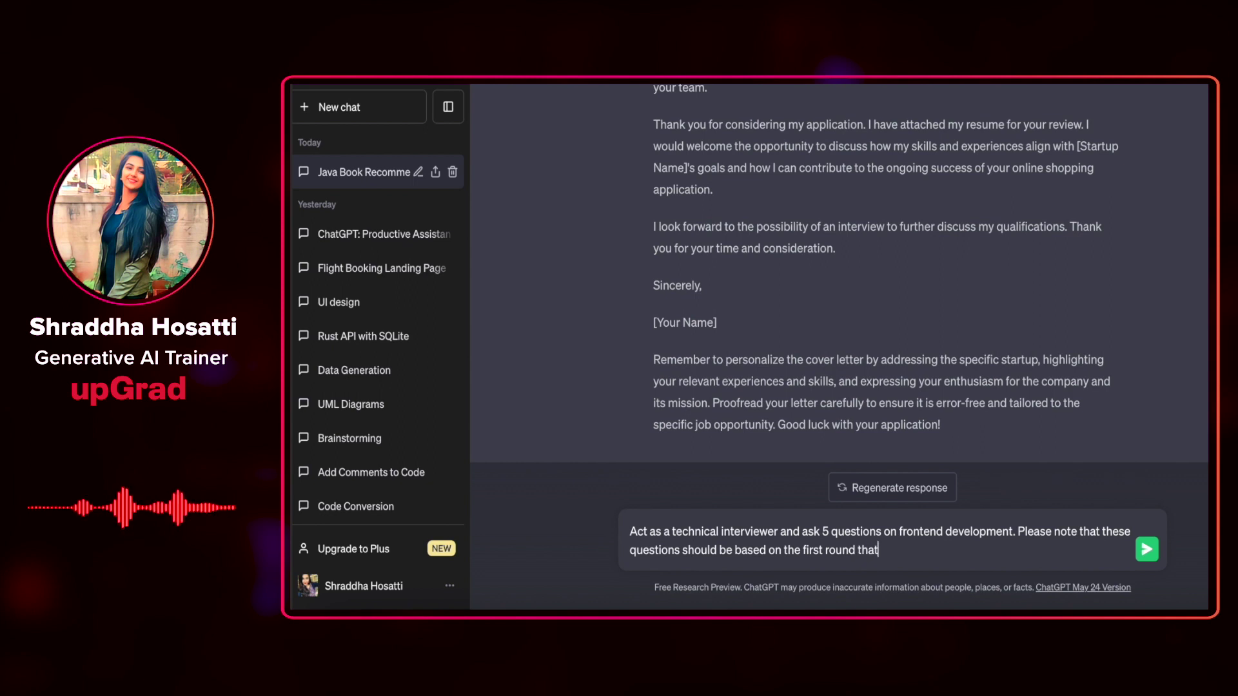
pyautogui.write(' is a tec')
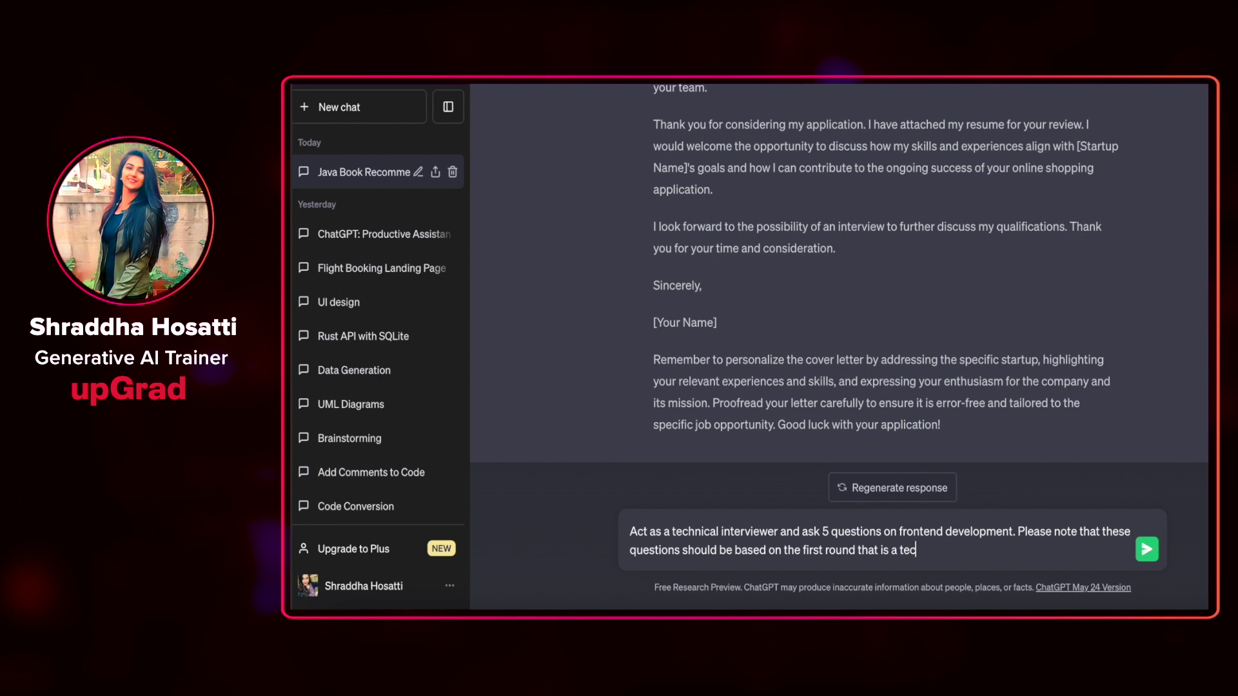
pyautogui.write('hincal round.')
pyautogui.press('BackSpace')
pyautogui.press('BackSpace')
pyautogui.press('BackSpace')
pyautogui.press('BackSpace')
pyautogui.press('BackSpace')
pyautogui.press('BackSpace')
pyautogui.press('BackSpace')
pyautogui.press('BackSpace')
pyautogui.press('BackSpace')
pyautogui.press('BackSpace')
pyautogui.press('BackSpace')
pyautogui.press('BackSpace')
pyautogui.press('BackSpace')
# Finish and send the request for five technical-round frontend interview questions.
pyautogui.write('hnical round.')
pyautogui.press('Return')
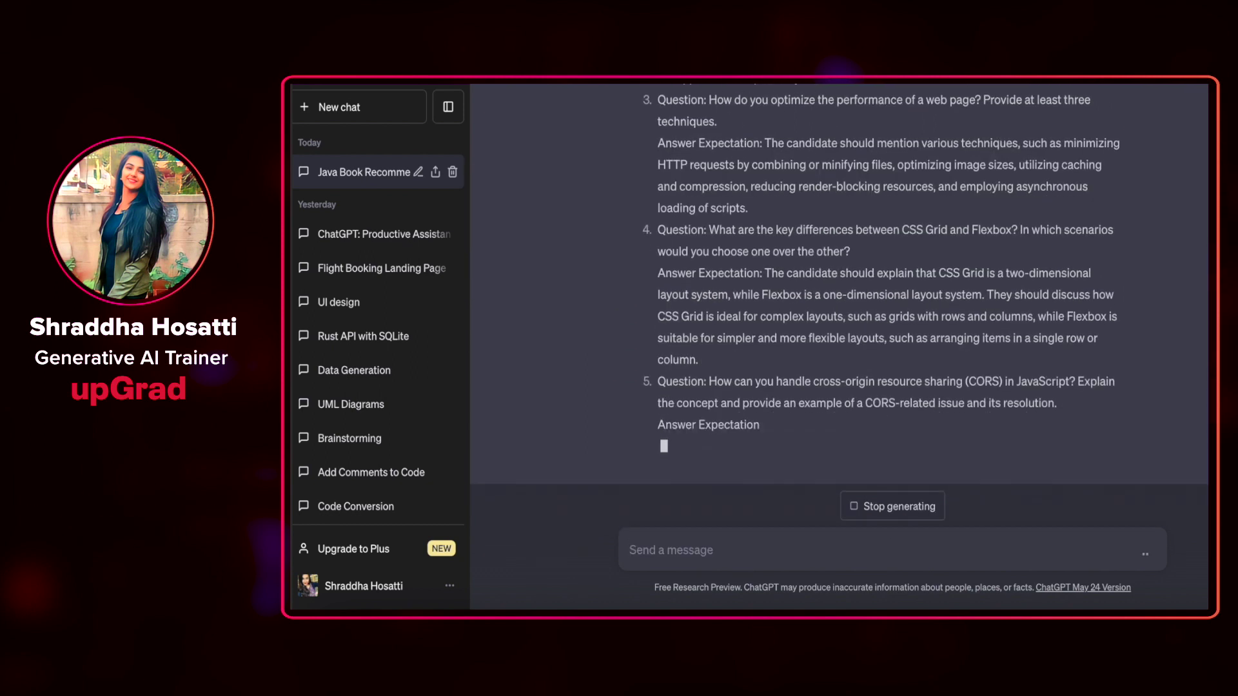
pyautogui.scroll(10, 1015, 353)
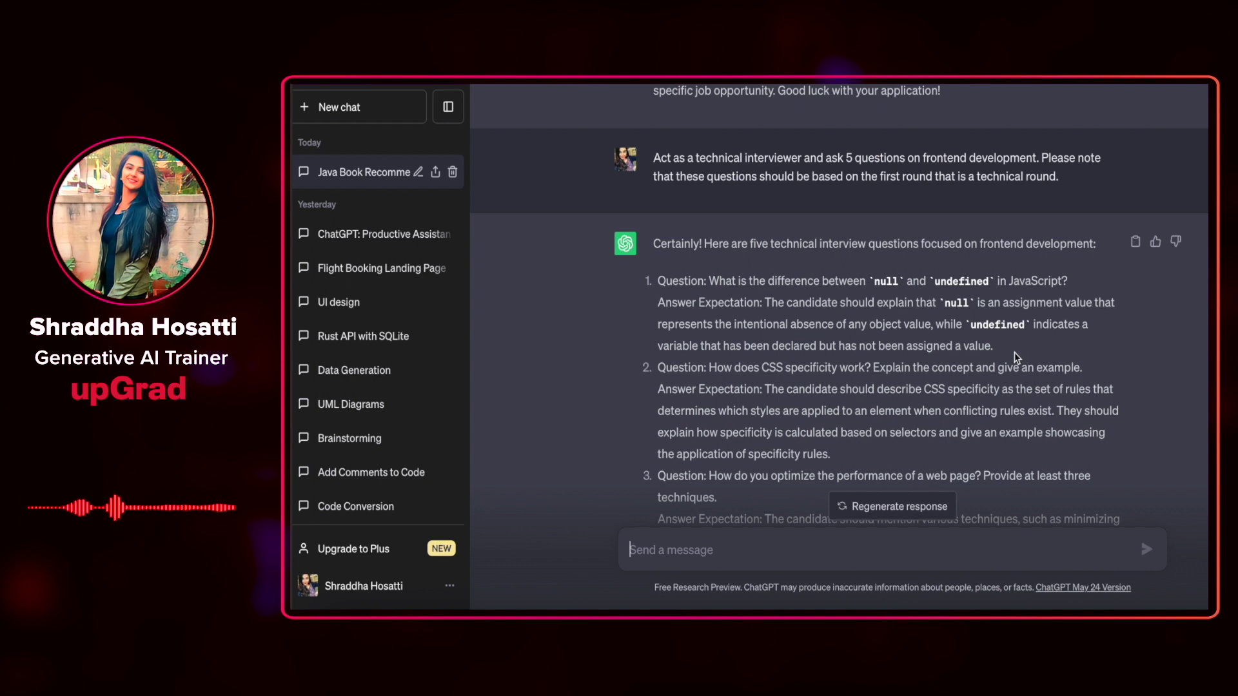
# Read through the five questions and answer expectations, from null vs undefined to CORS.
pyautogui.scroll(-2, 1015, 357)
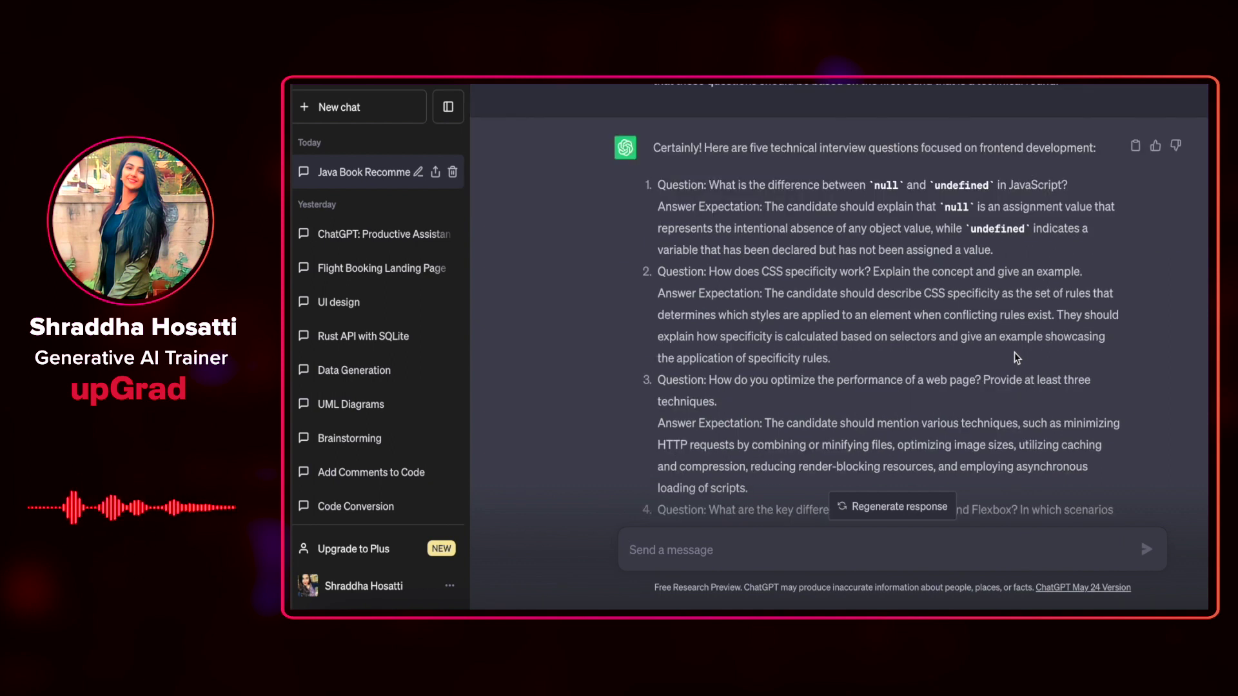
pyautogui.scroll(-1, 1016, 357)
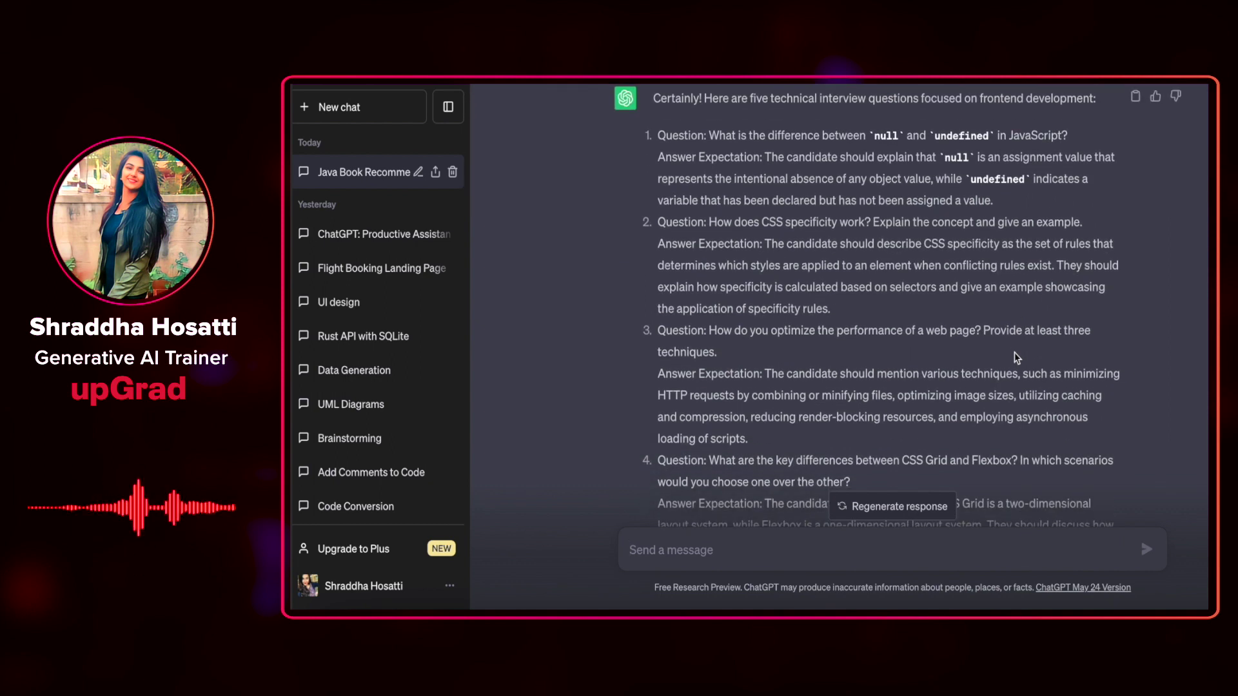
pyautogui.scroll(-2, 1016, 358)
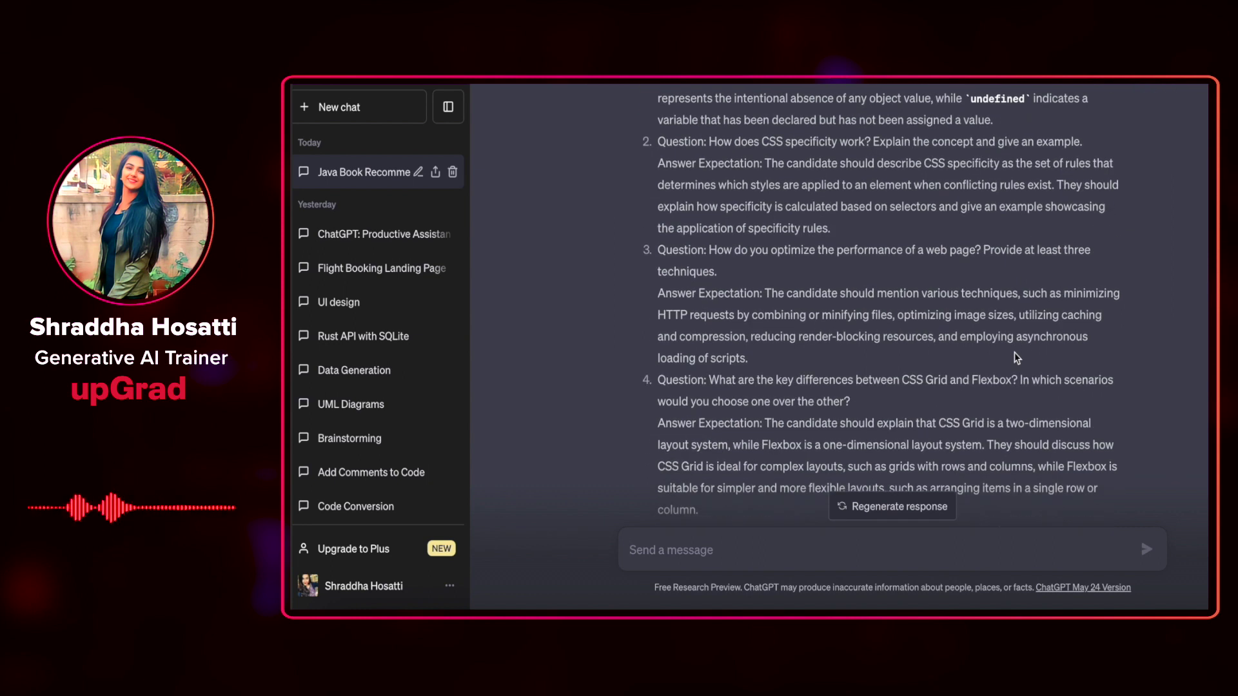
pyautogui.scroll(-2, 1017, 357)
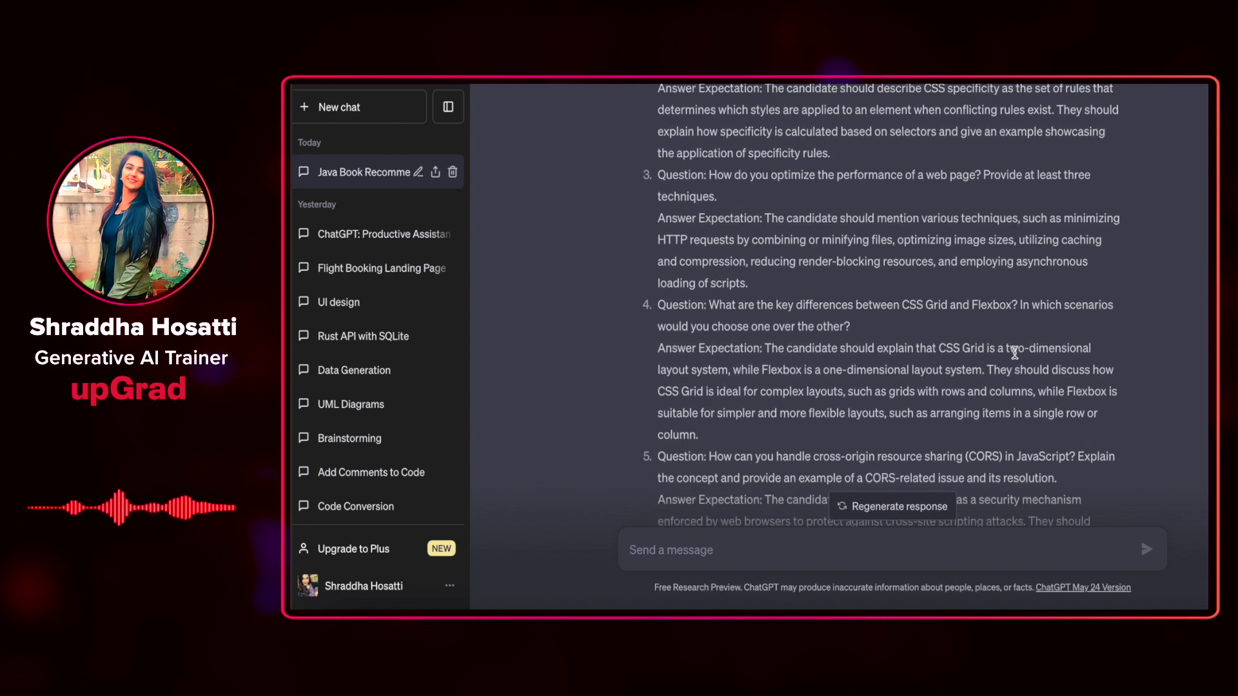
pyautogui.scroll(-3, 1015, 352)
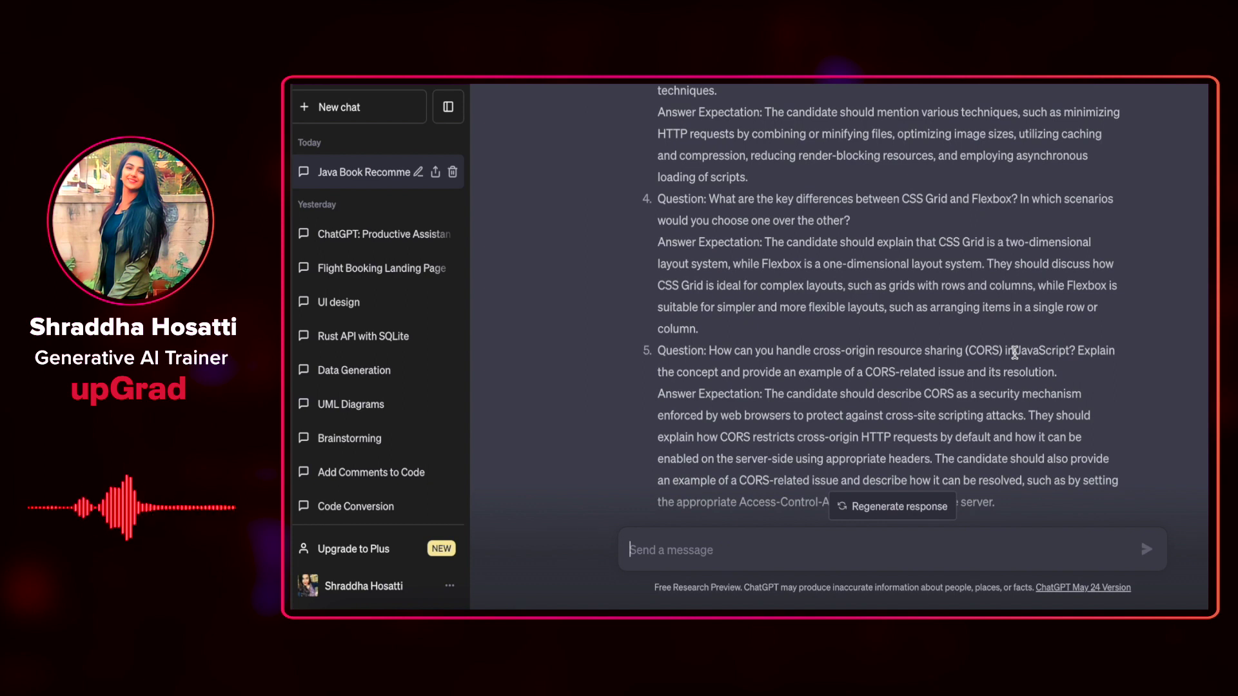
pyautogui.scroll(-4, 1015, 353)
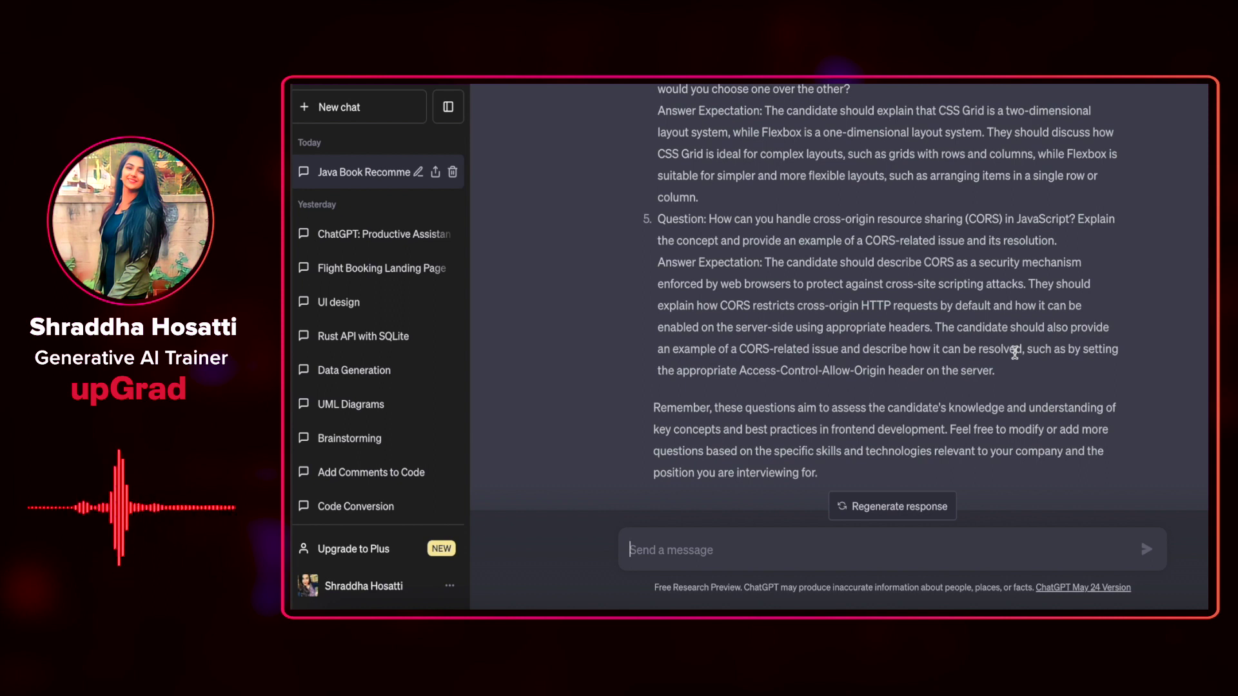
# Ask 'Give me a detailed answer for question number 1.' and read the null-vs-undefined explanation with code examples.
pyautogui.write('Giv')
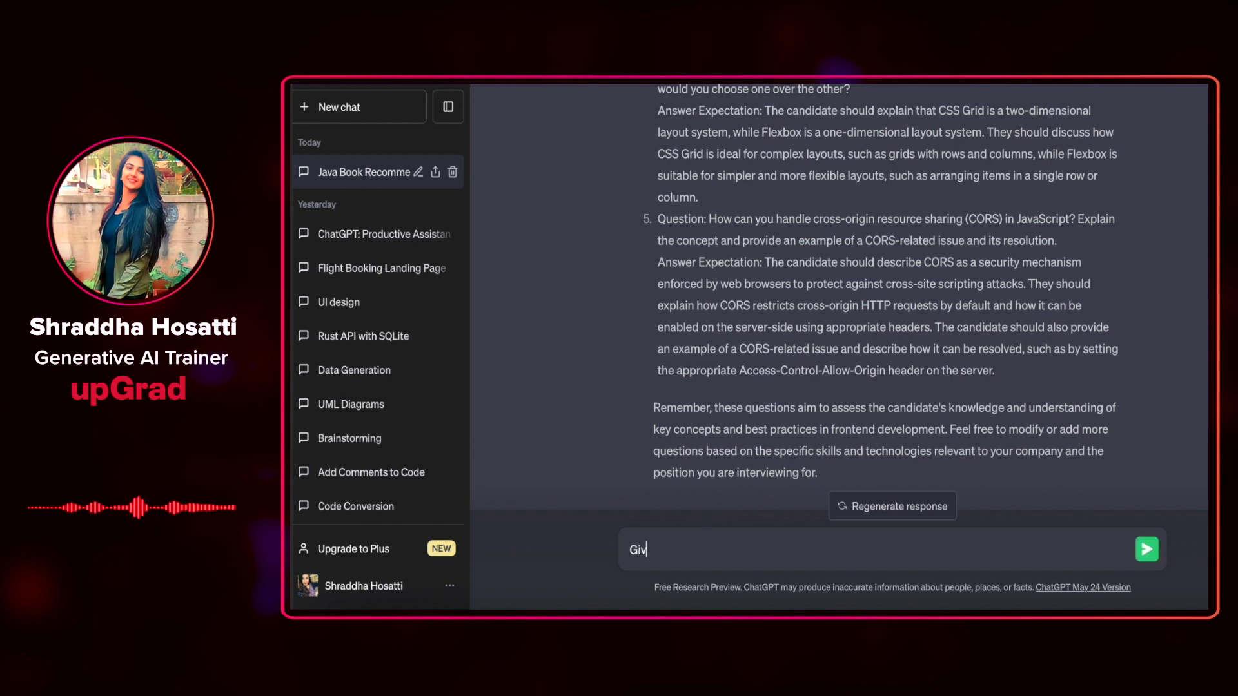
pyautogui.write('e me a detailed answer for question number 1')
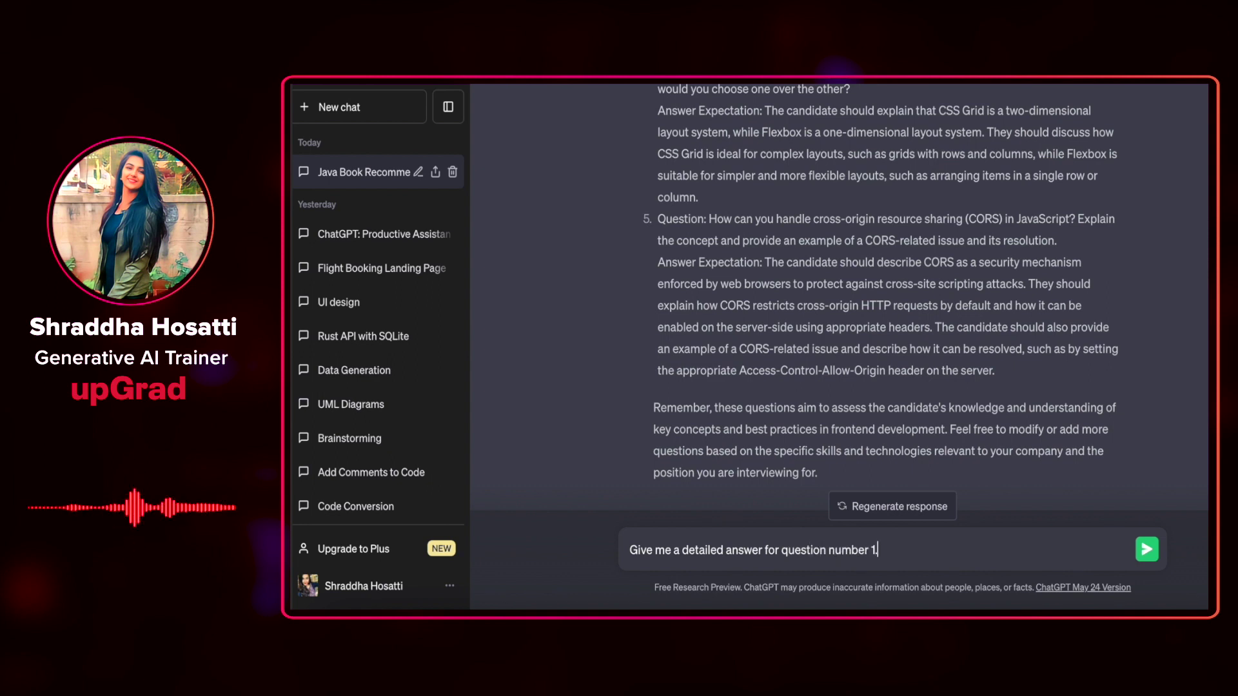
pyautogui.write('.')
pyautogui.press('Return')
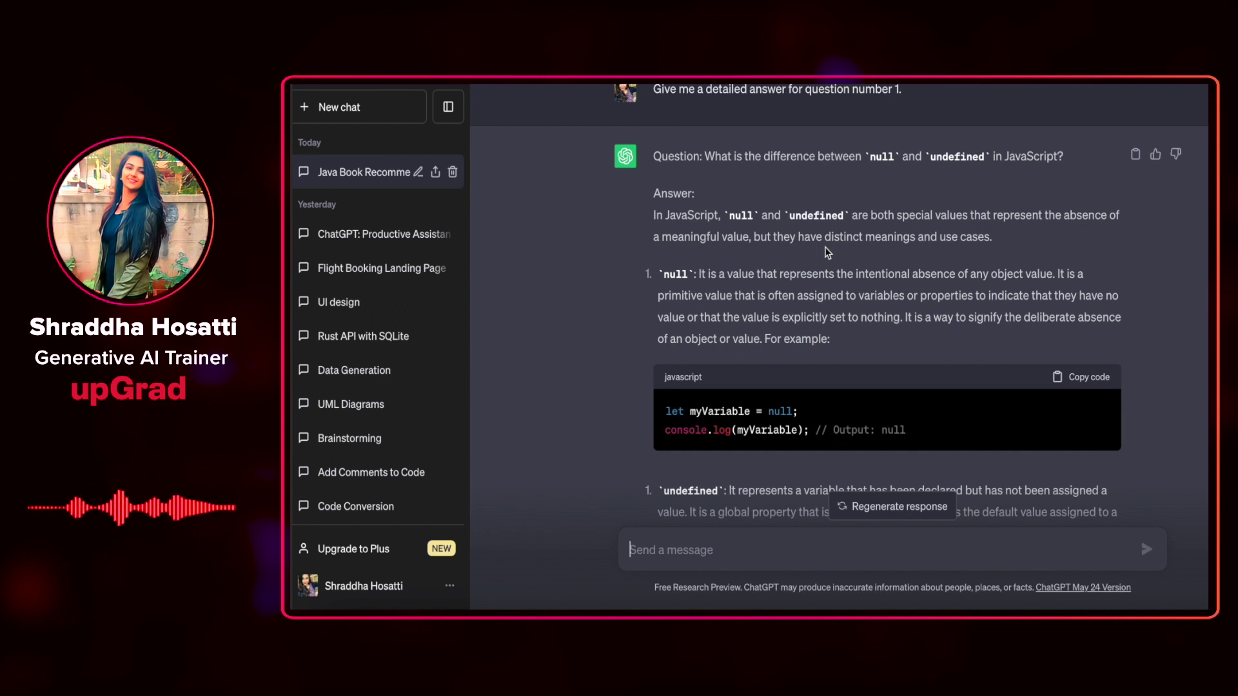
pyautogui.scroll(-3, 828, 253)
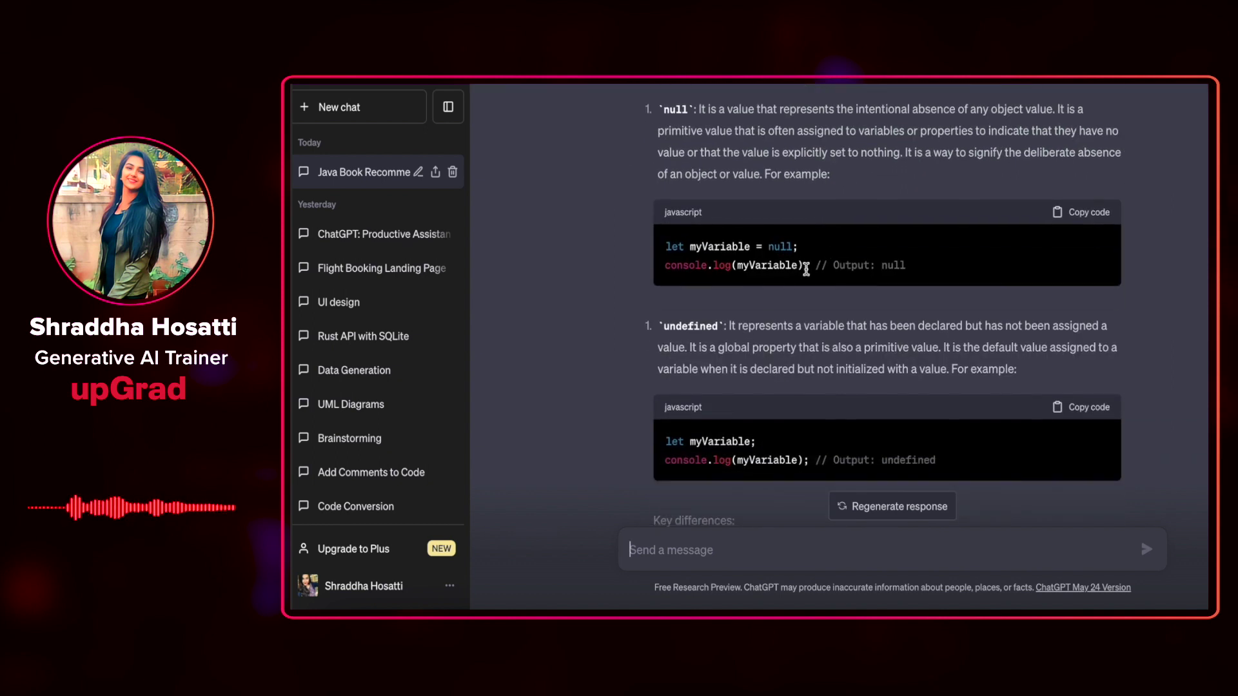
pyautogui.scroll(-1, 822, 295)
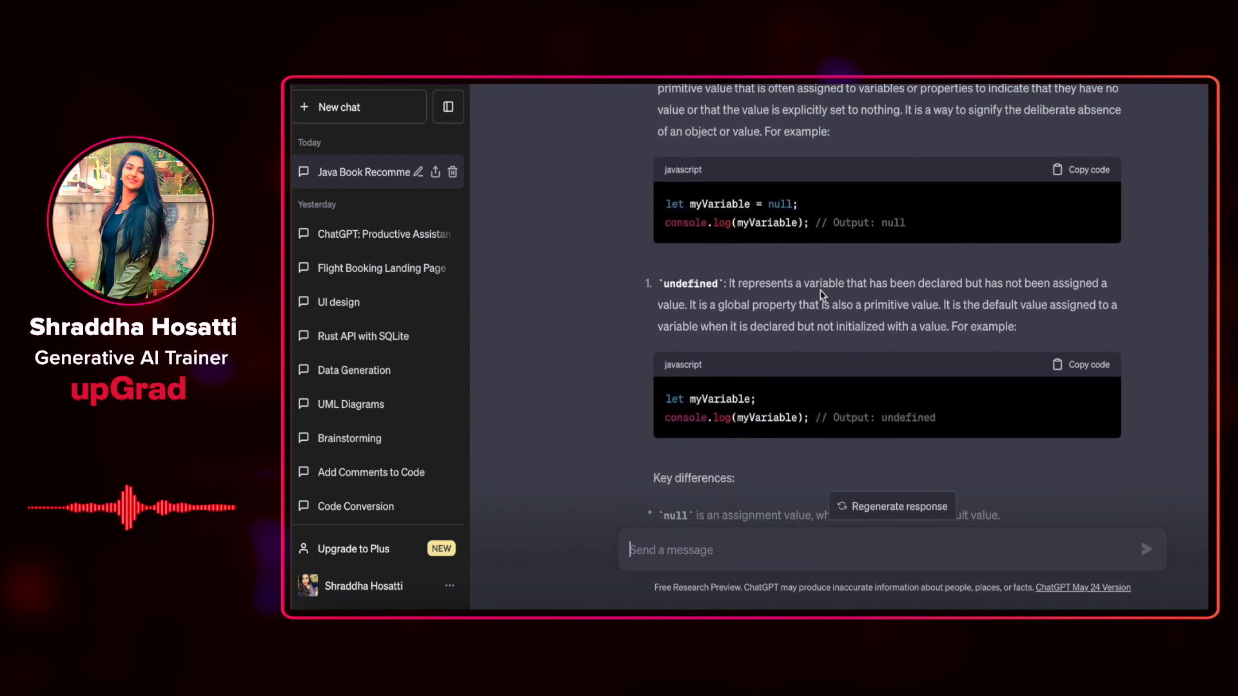
pyautogui.scroll(-1, 821, 292)
pyautogui.scroll(-5, 820, 289)
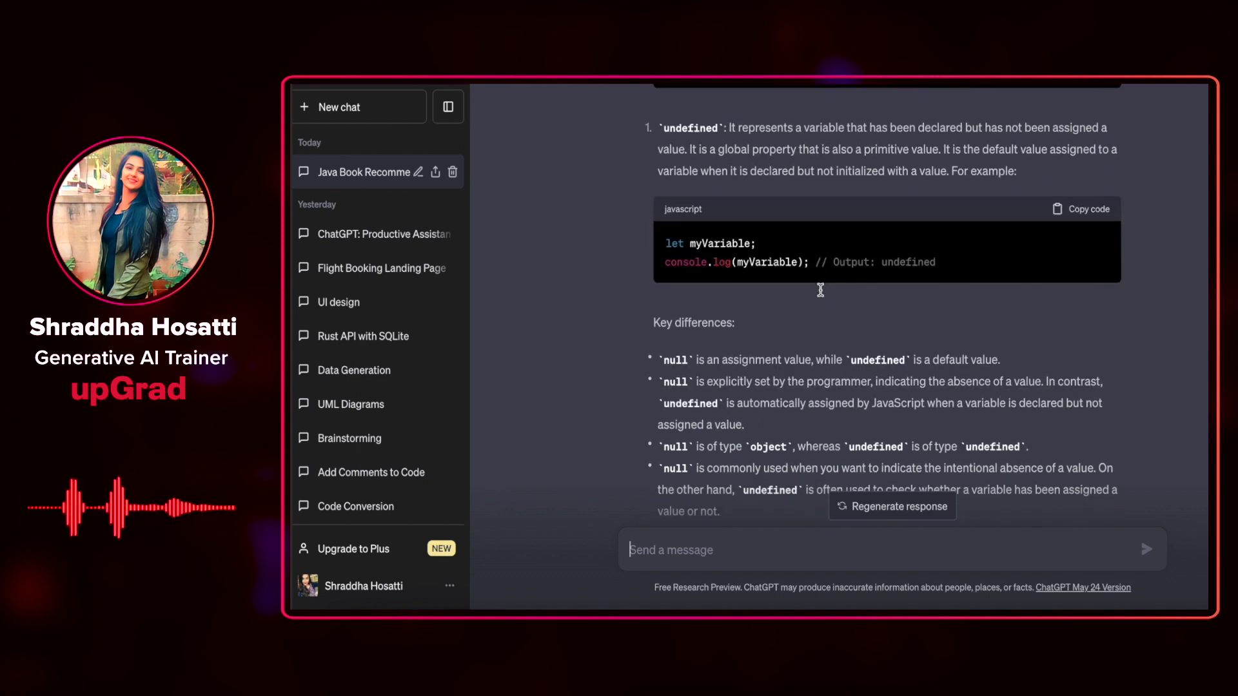